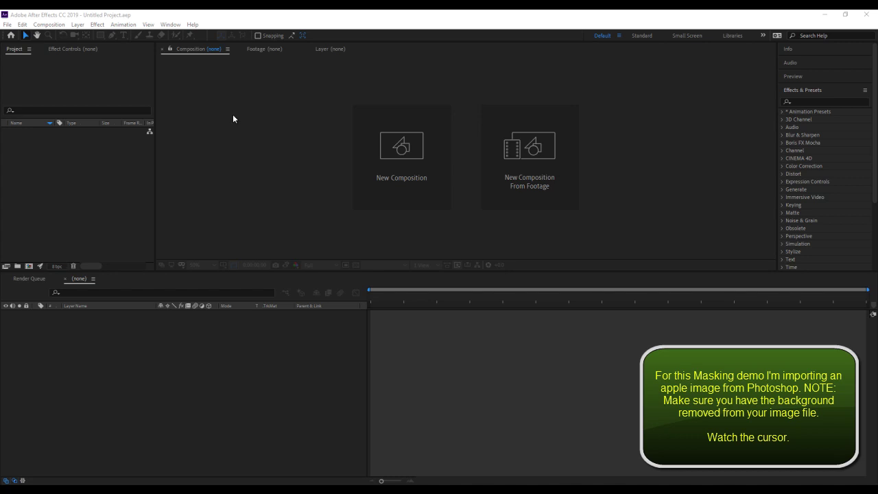
Import apple.psd as a composition, adding the apple comp and its Layers folder.
click(8, 24)
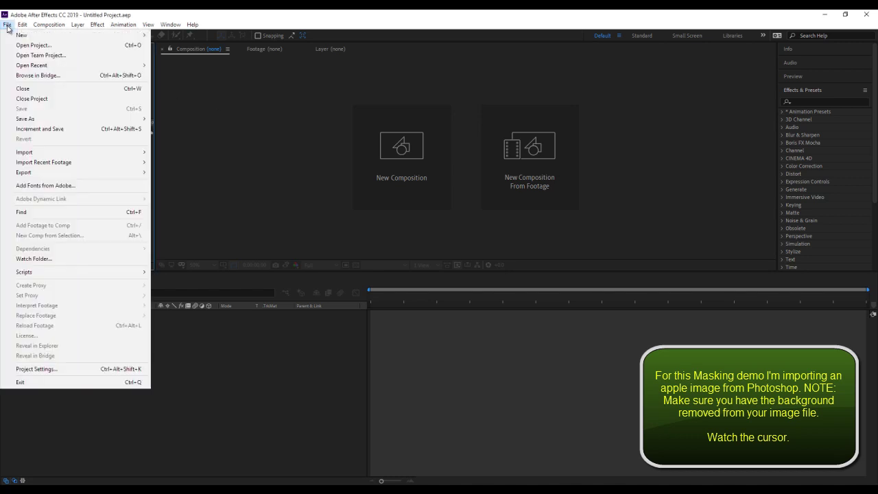
mouse_move(72, 153)
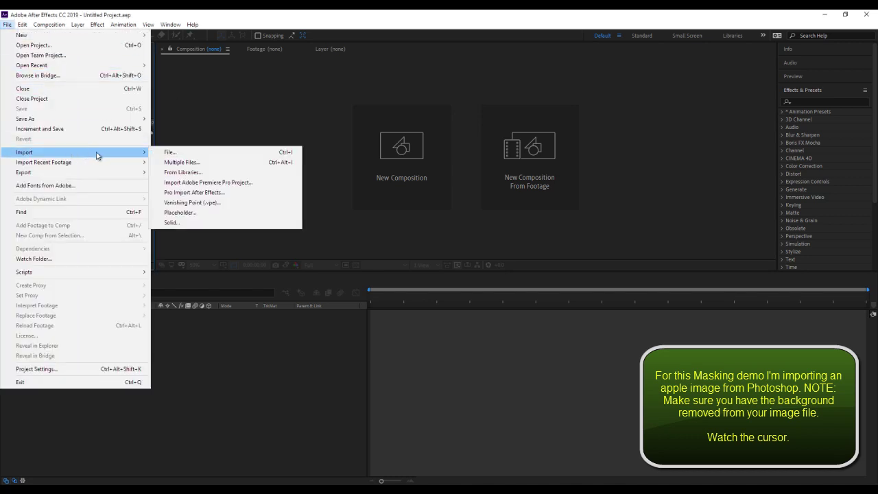
click(171, 152)
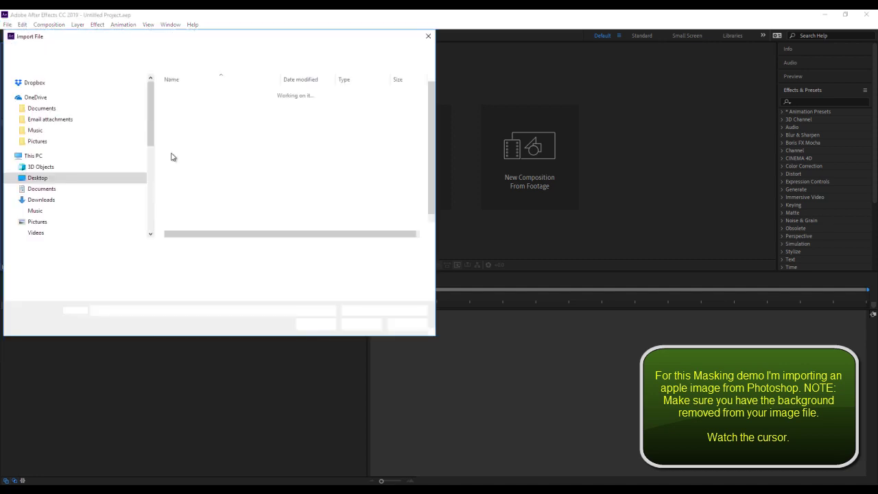
click(170, 142)
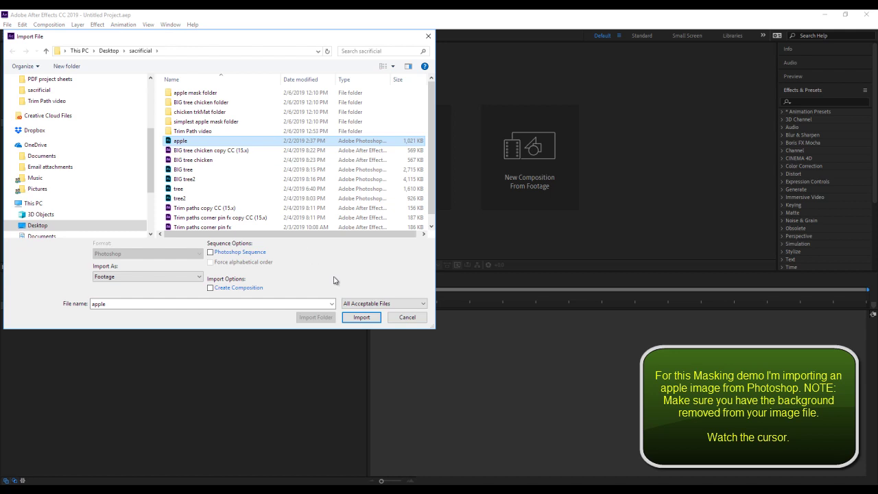
click(361, 317)
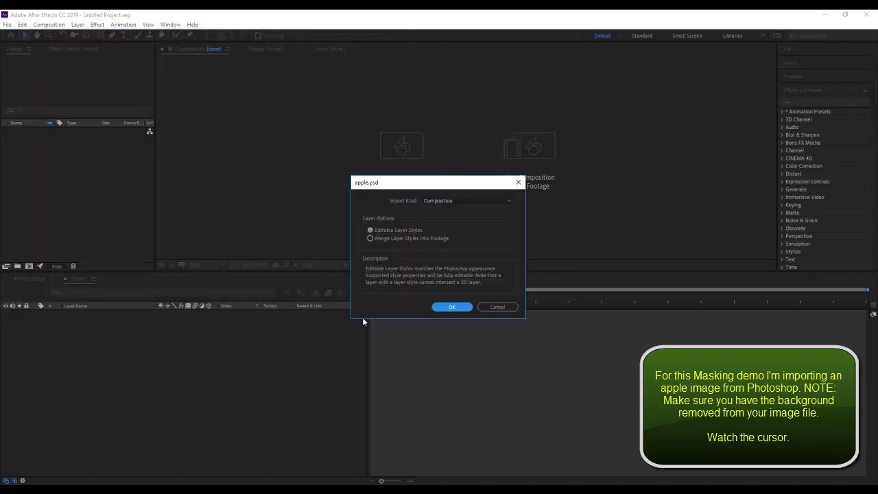
click(452, 308)
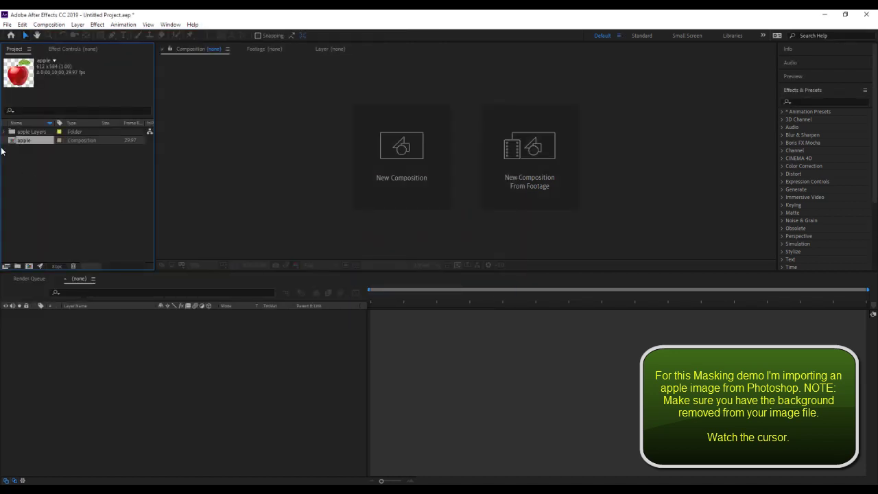
Create an apple 2 comp from the apple comp, reposition the apple, and set a saturated green background.
drag(25, 142, 76, 326)
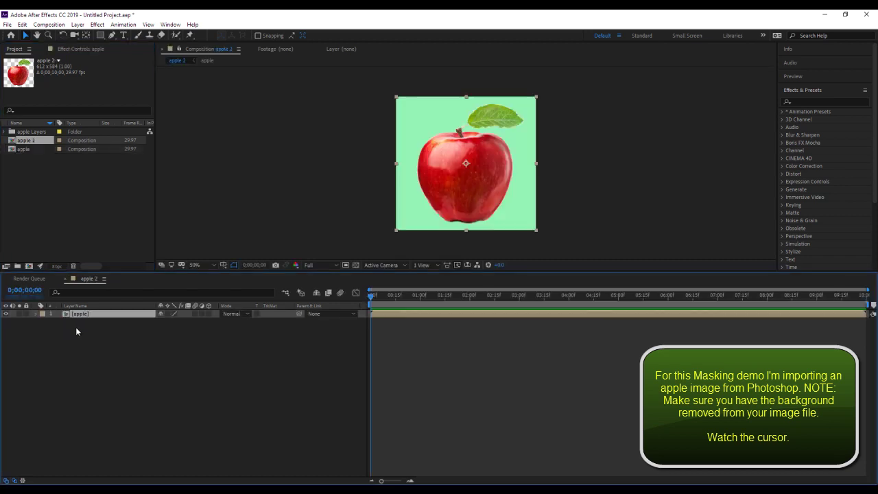
mouse_move(457, 227)
mouse_down()
mouse_move(420, 197)
mouse_move(430, 208)
mouse_up()
right_click(337, 165)
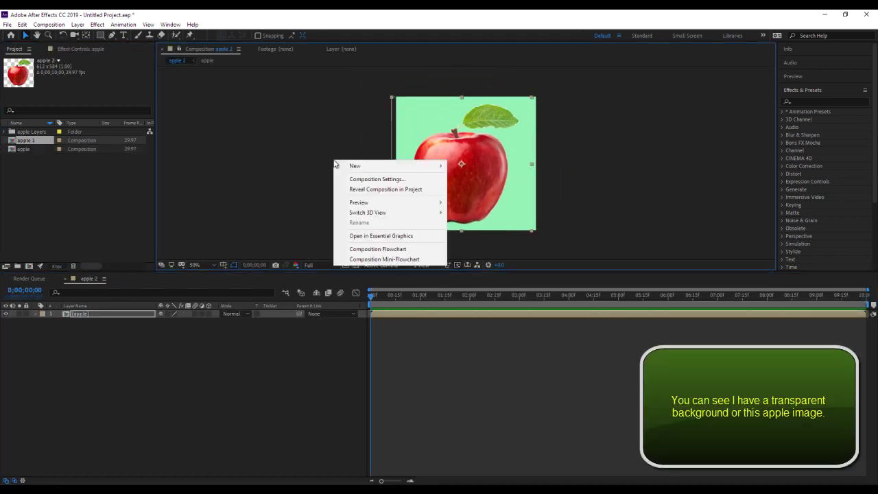
click(354, 179)
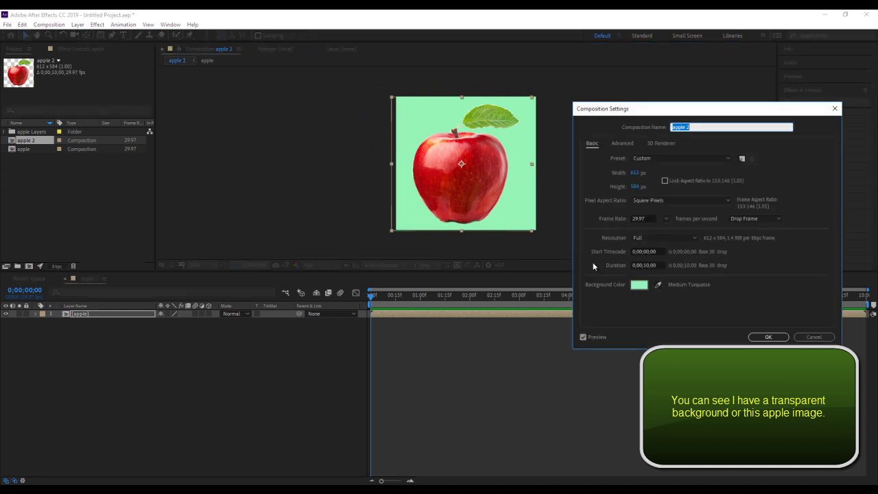
click(640, 291)
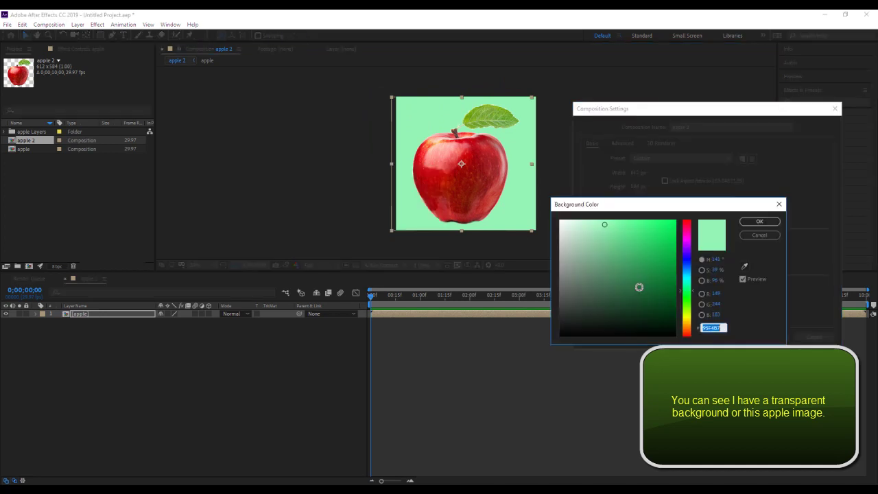
click(686, 296)
click(653, 233)
click(759, 221)
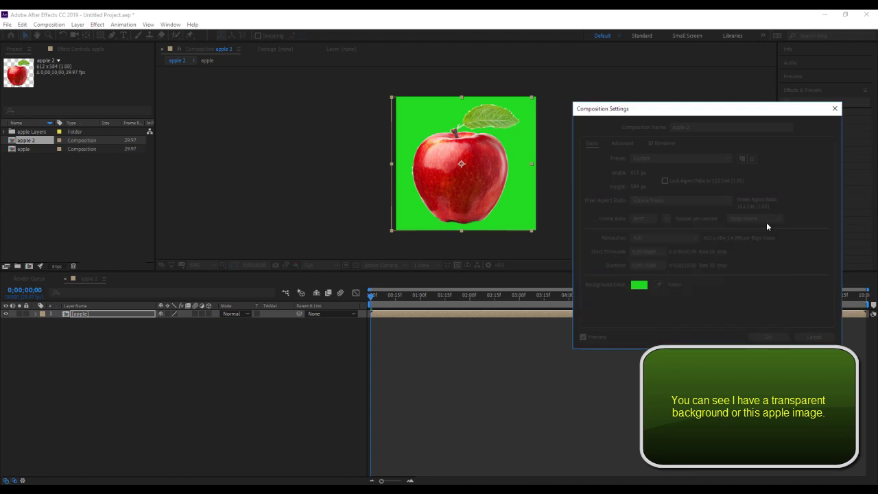
click(754, 336)
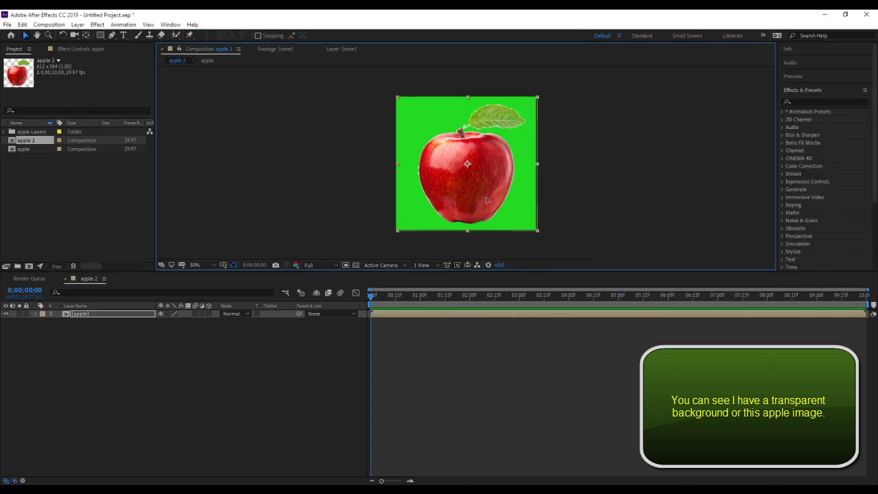
click(142, 316)
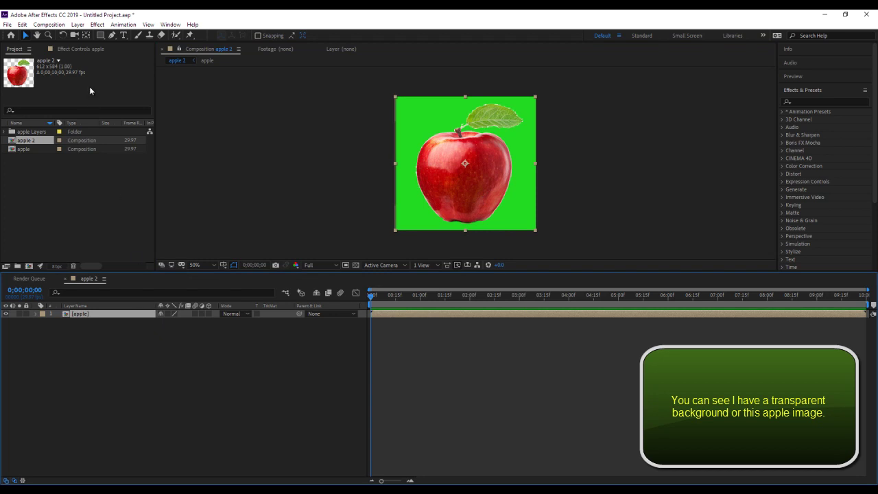
Auto-trace the apple layer's alpha channel onto a new Auto-traced apple layer.
click(78, 25)
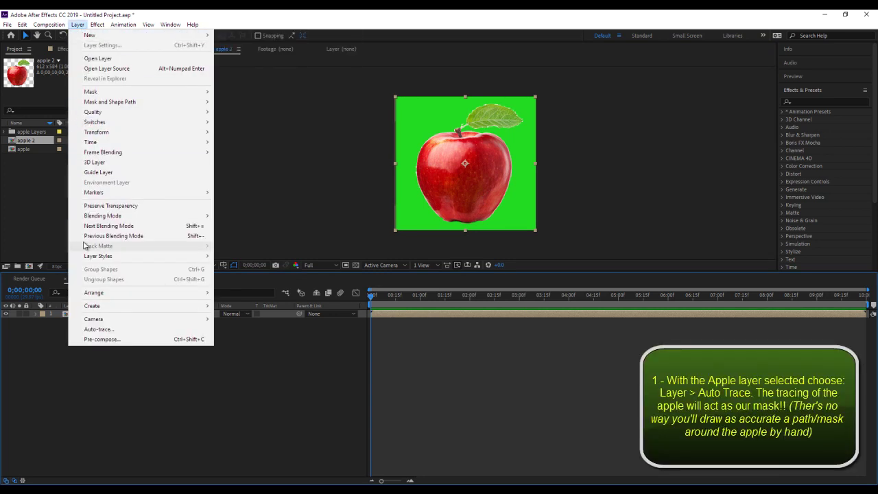
click(108, 330)
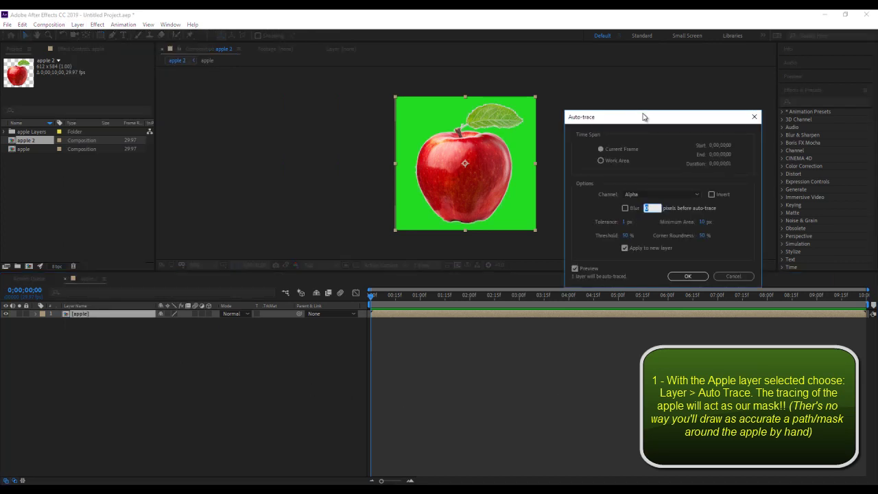
drag(643, 117, 639, 100)
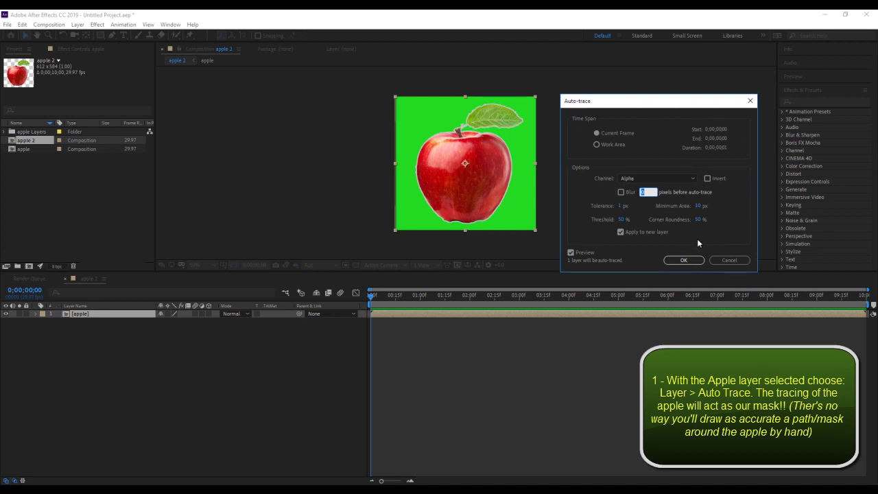
click(685, 261)
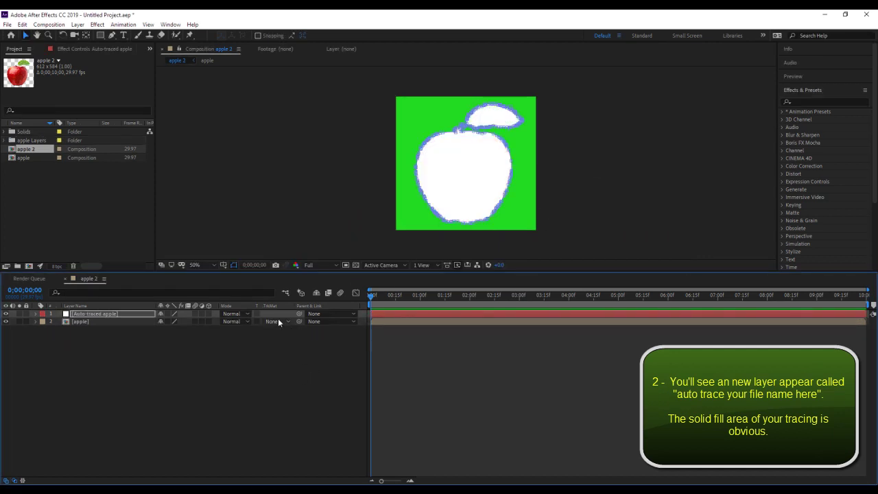
Set the apple layer's track matte to Luma Matte from [Auto-traced apple] and nudge it to test.
click(135, 321)
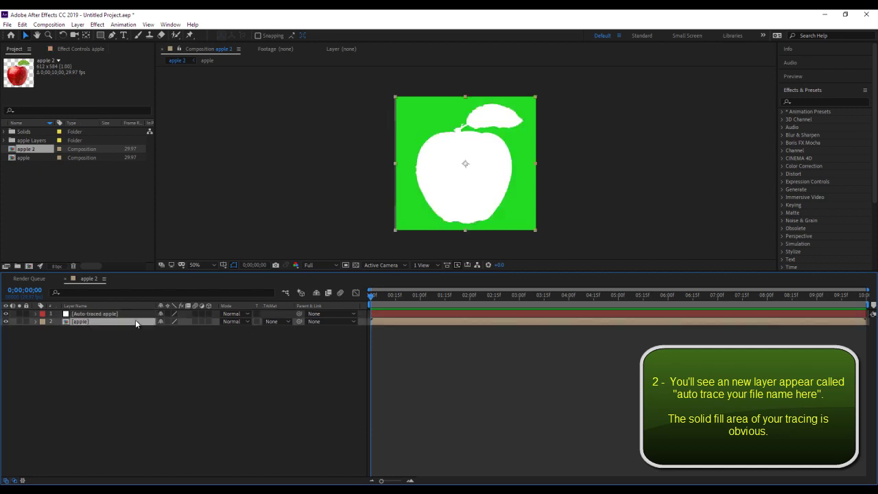
click(288, 321)
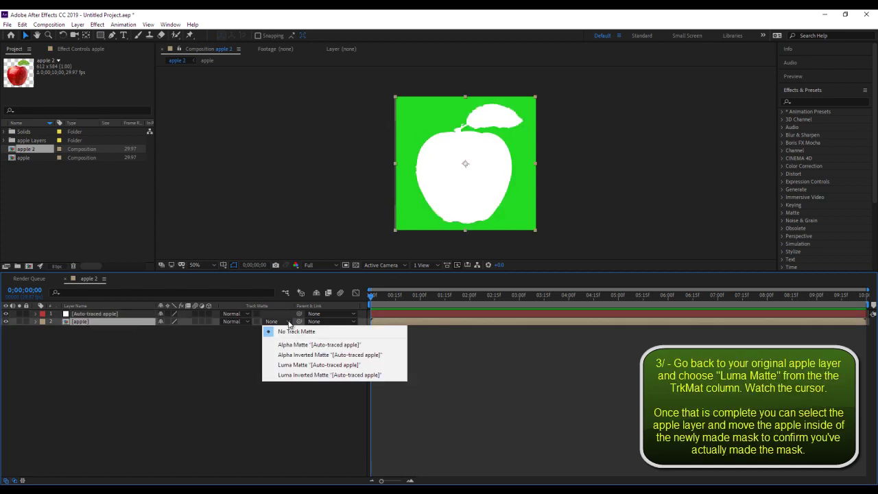
click(297, 365)
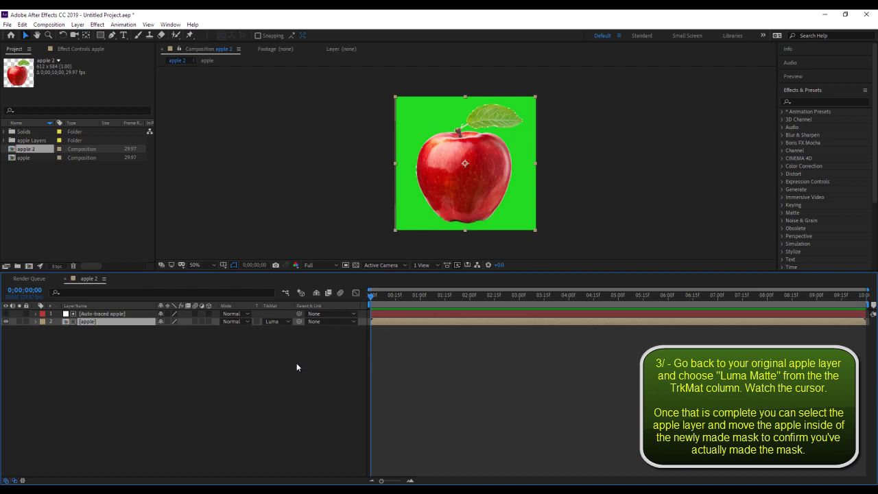
click(136, 322)
mouse_move(402, 205)
mouse_down()
mouse_move(437, 216)
mouse_move(413, 219)
mouse_move(410, 209)
mouse_up()
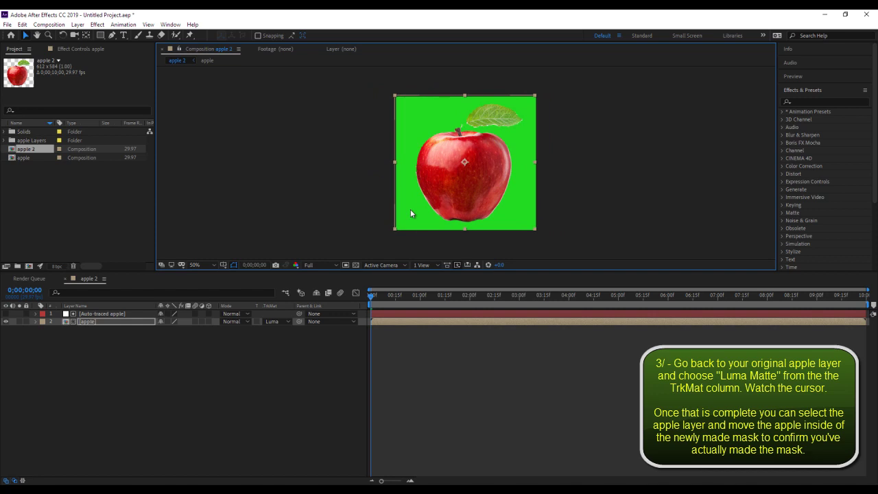
Draw a lavender rectangle over the apple's left half and move it below the apple layer.
click(286, 219)
click(100, 35)
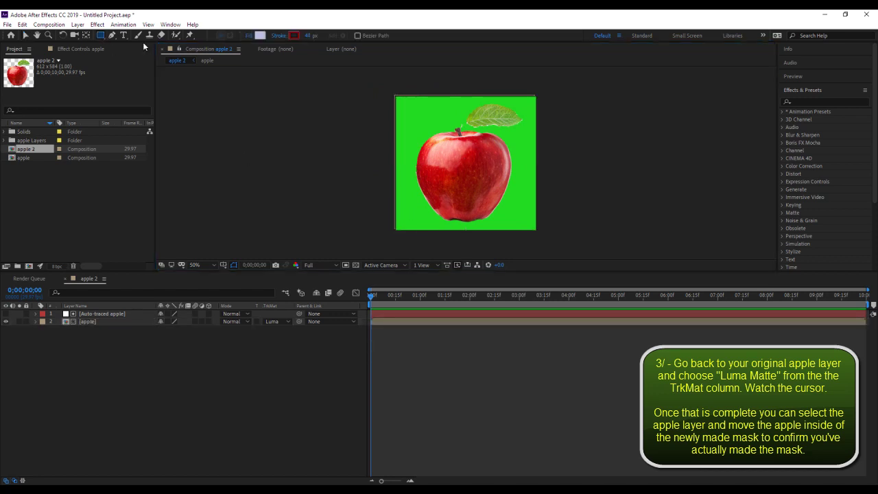
drag(368, 81, 471, 252)
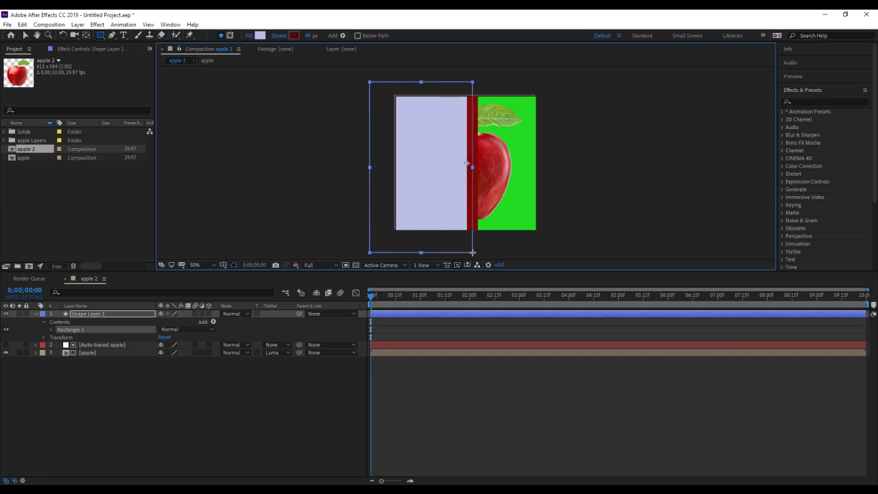
drag(117, 315, 124, 373)
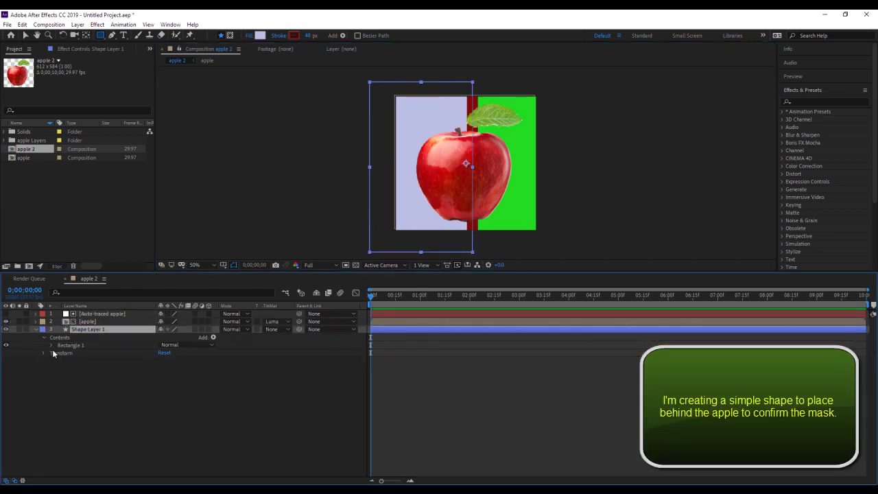
click(36, 329)
Move the apple layer slightly right and up over the background.
click(25, 35)
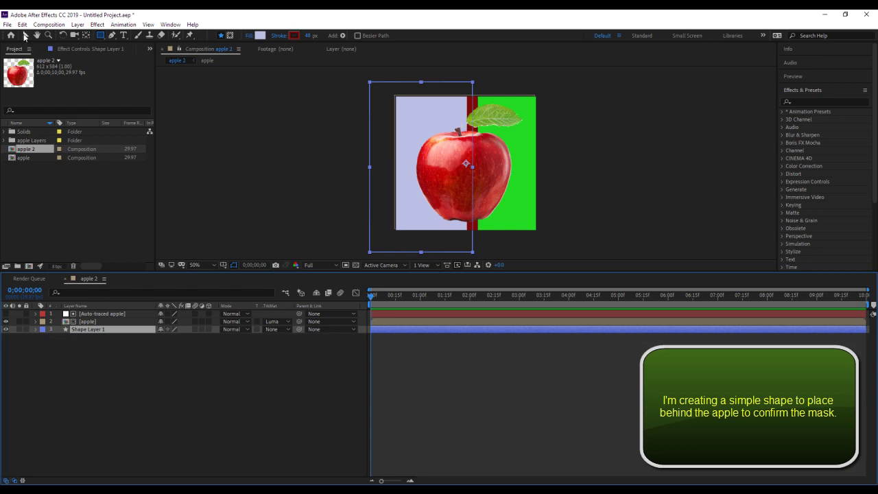
click(179, 98)
click(133, 321)
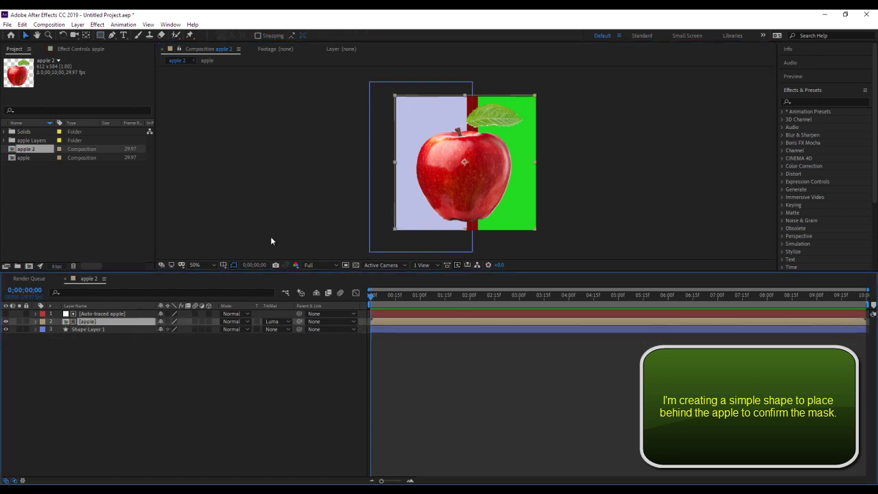
drag(428, 204, 442, 197)
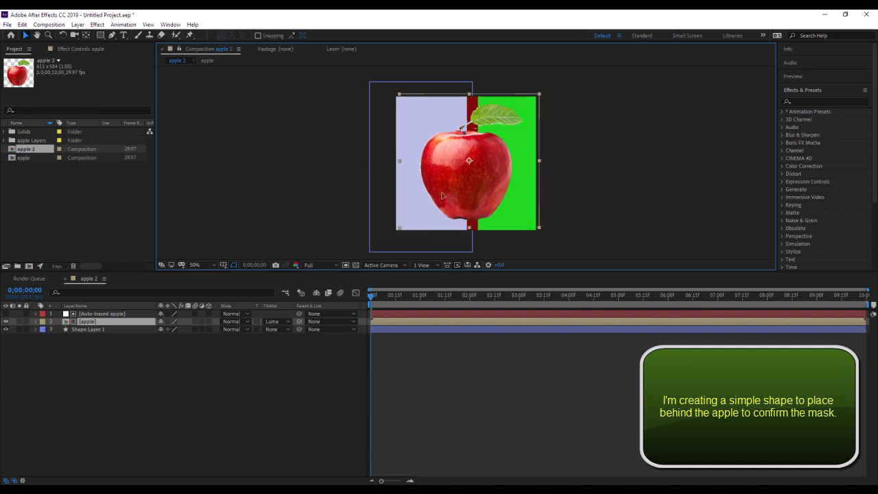
click(296, 184)
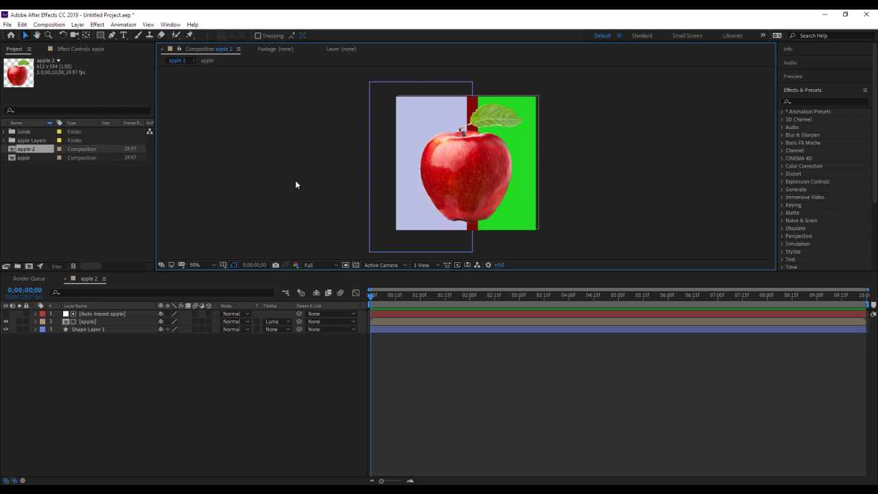
Select all three layers and pre-compose them into Pre-comp 1.
click(127, 348)
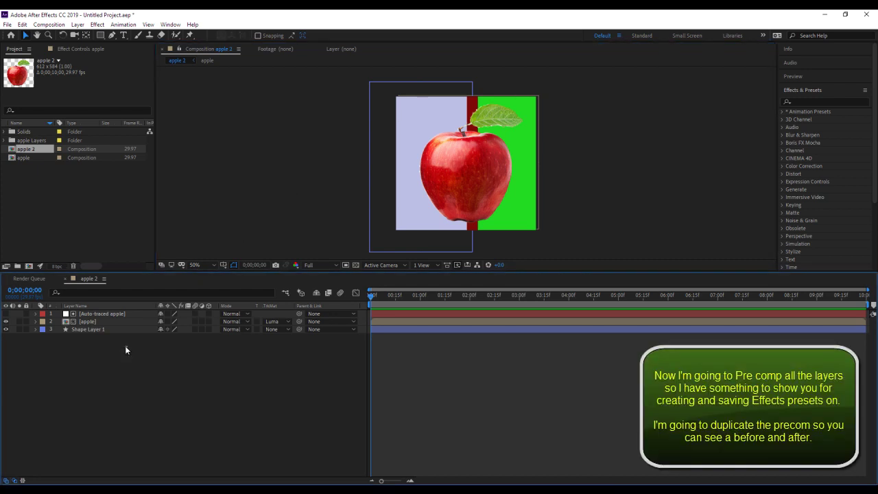
drag(125, 346, 105, 317)
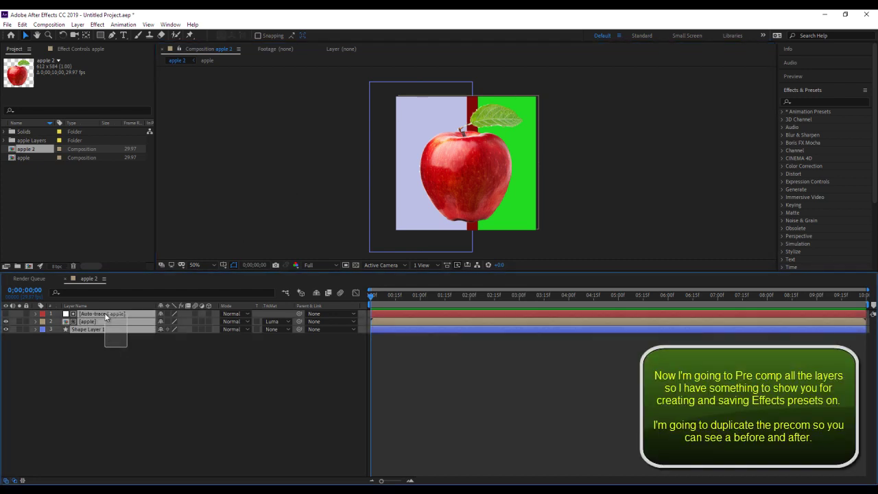
right_click(105, 316)
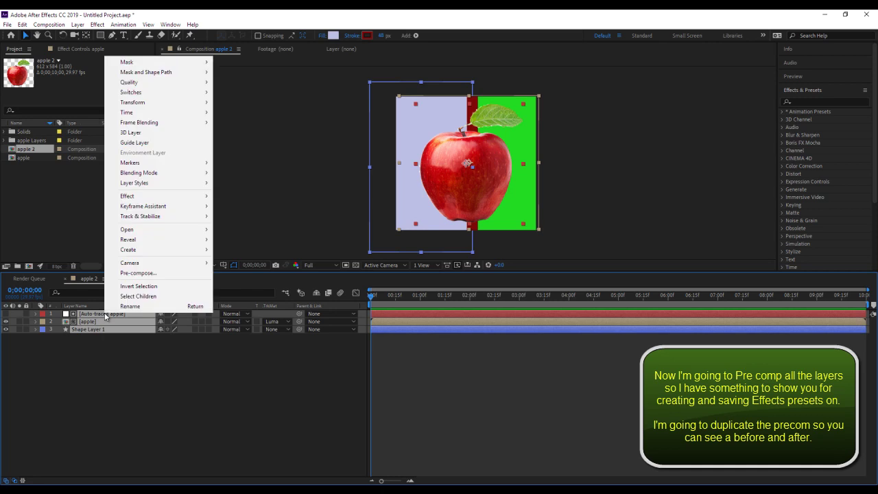
click(137, 273)
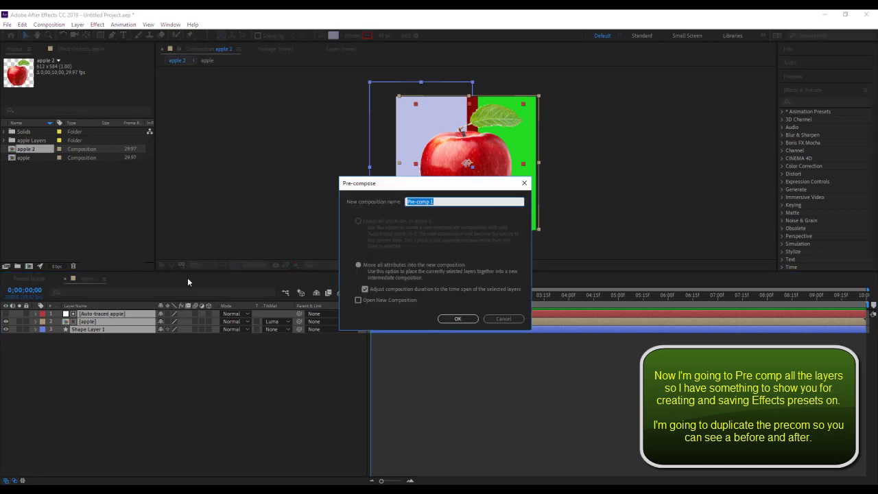
click(454, 318)
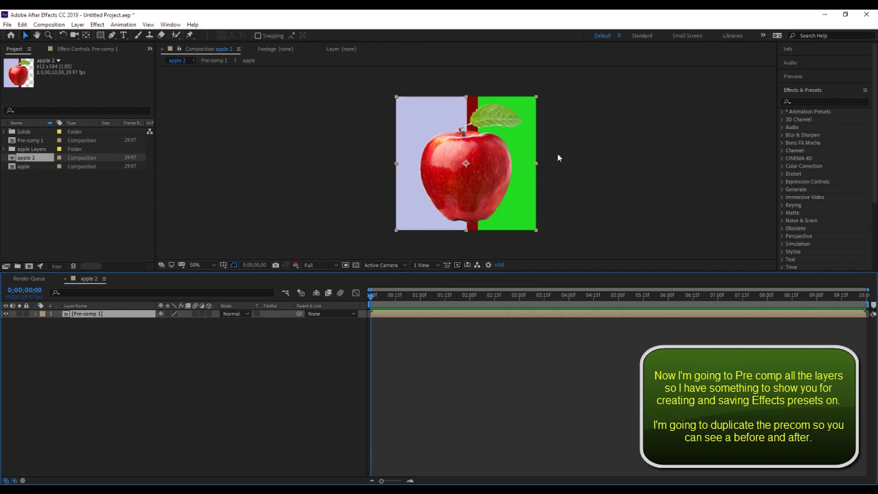
Shrink Pre-comp 1 to a small apple near the top of the green comp.
drag(482, 170, 405, 156)
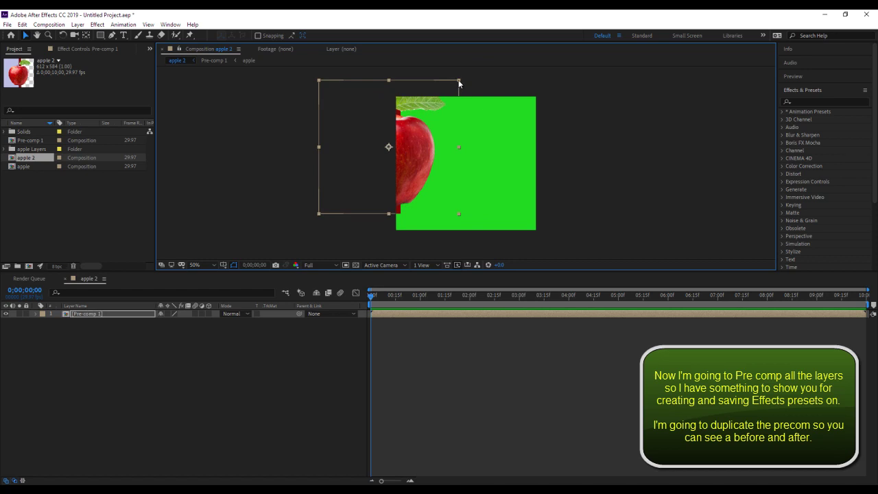
drag(458, 83, 440, 108)
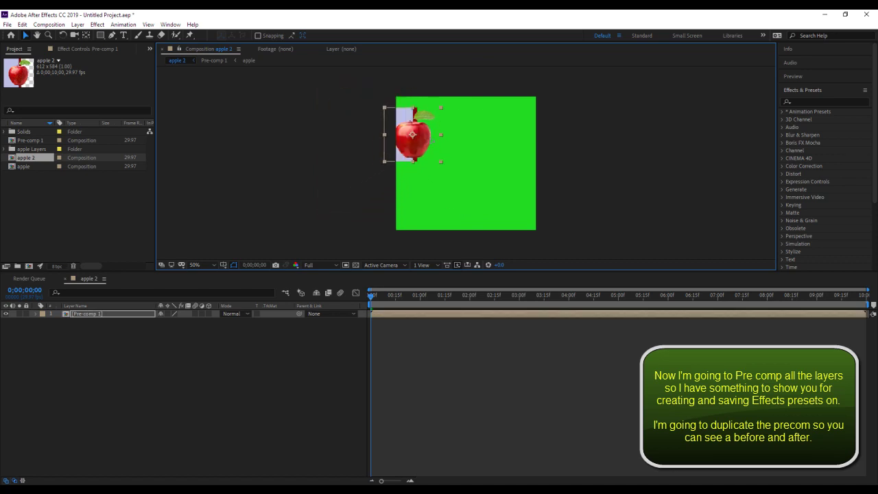
drag(412, 135, 439, 136)
Duplicate Pre-comp 1 with Ctrl+D and place the copy to the right of the first apple.
click(134, 314)
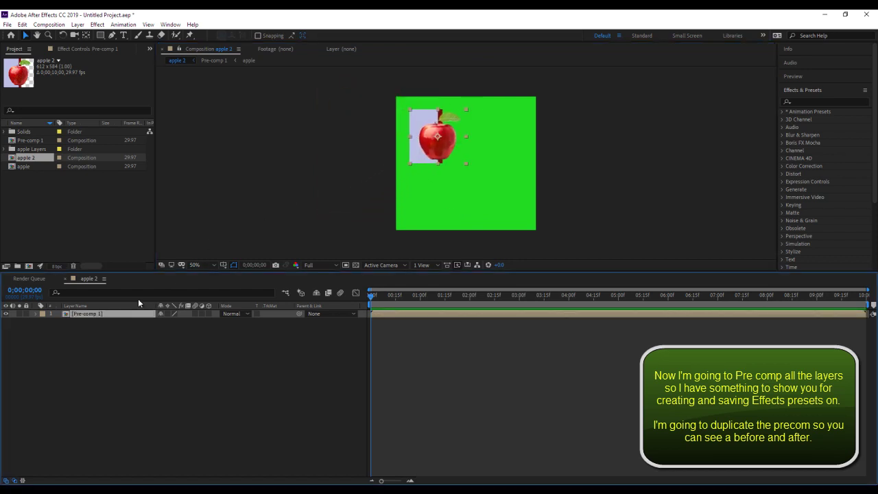
key(ctrl+d)
drag(446, 144, 508, 143)
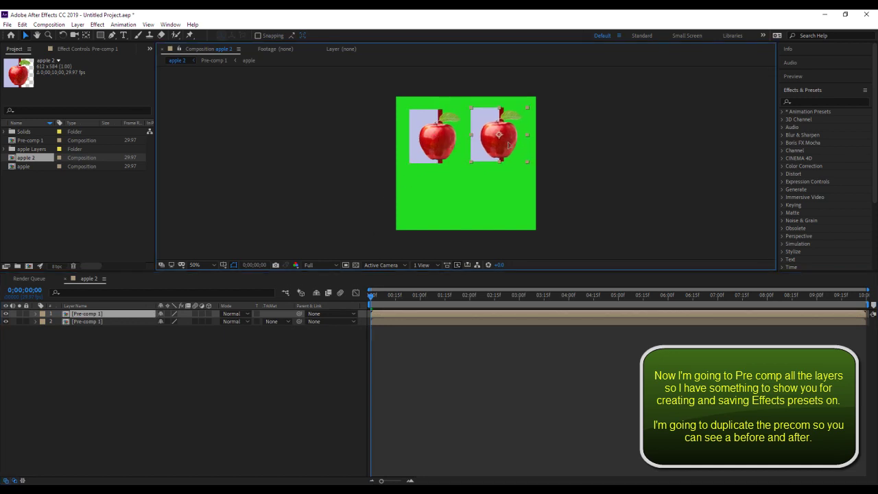
click(398, 141)
click(417, 147)
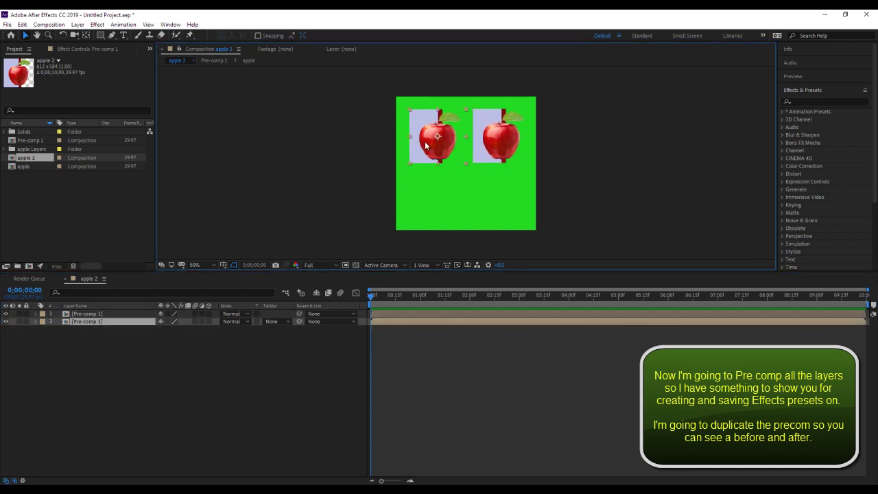
Apply Simulation > CC Ball Action to the left apple and expand its parameters.
click(782, 244)
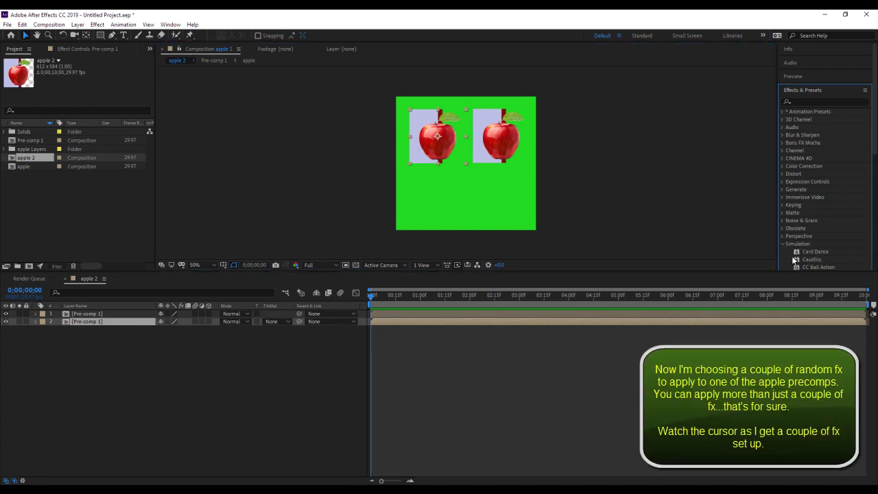
drag(809, 268, 420, 128)
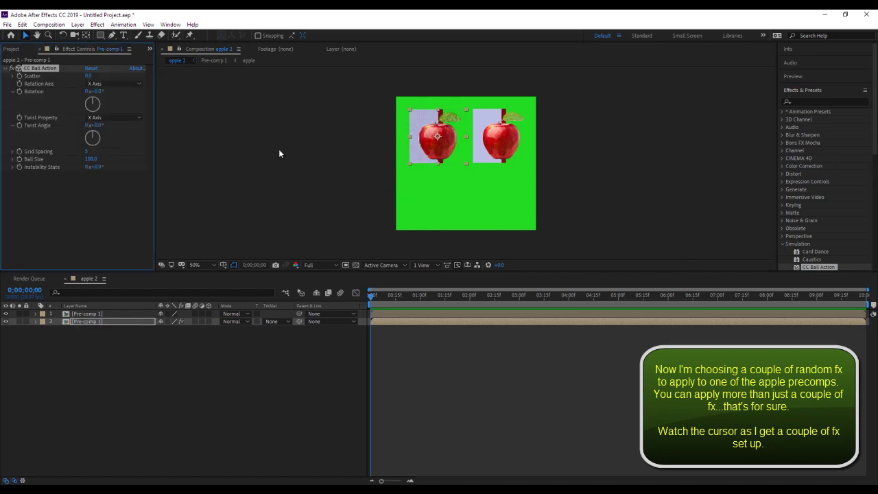
click(36, 321)
click(43, 329)
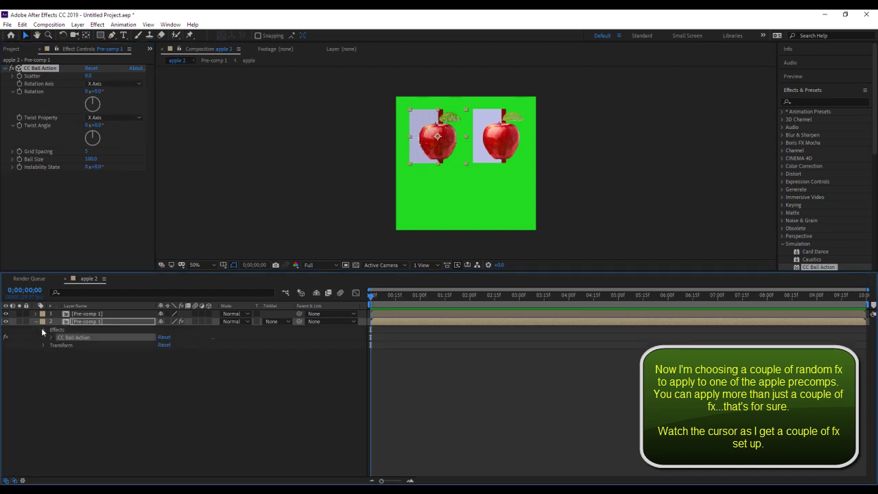
click(51, 337)
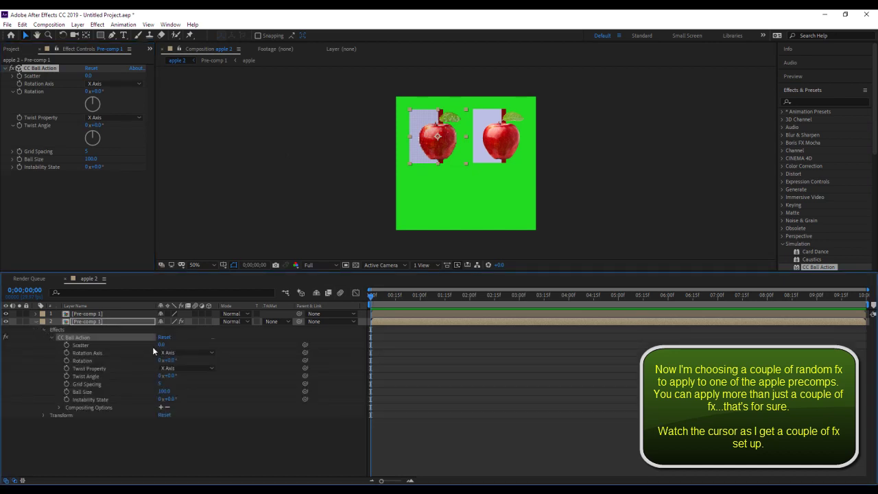
Keyframe Scatter from 129 at the start to -2 at 0:00:06:02 and preview it.
mouse_move(162, 345)
mouse_down()
mouse_move(185, 348)
mouse_move(165, 350)
mouse_up()
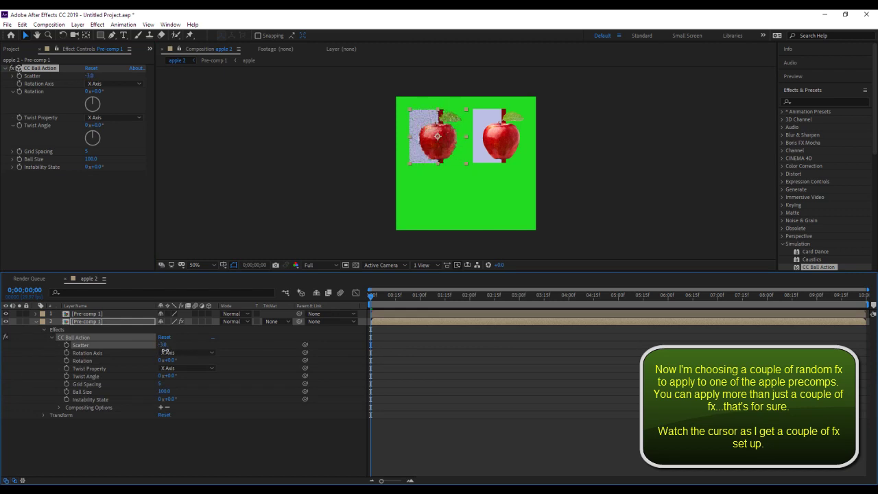
drag(371, 299, 609, 296)
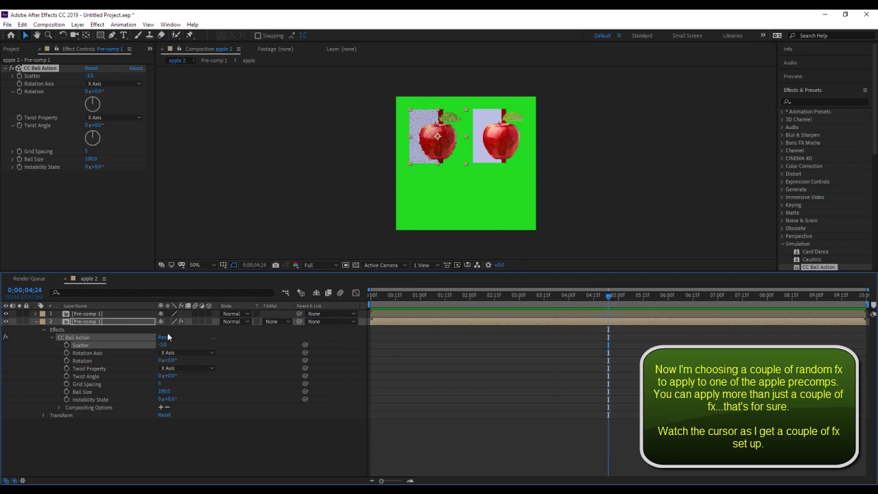
drag(164, 344, 225, 349)
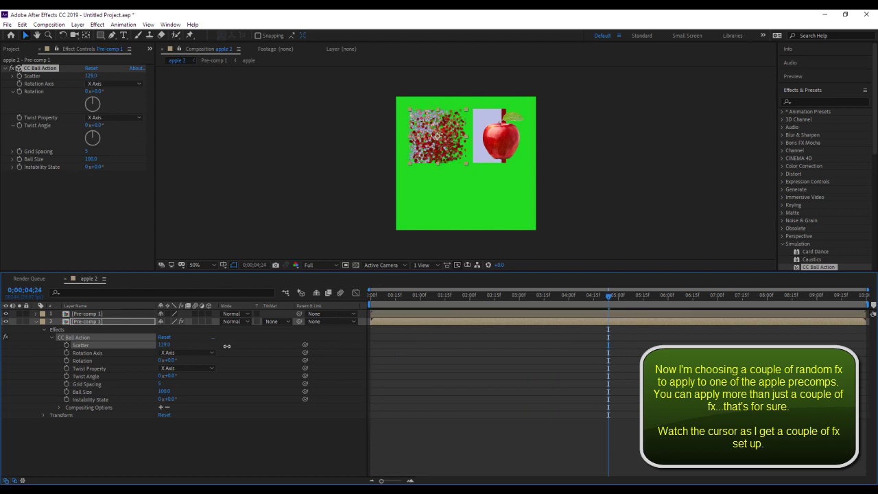
drag(608, 296, 370, 297)
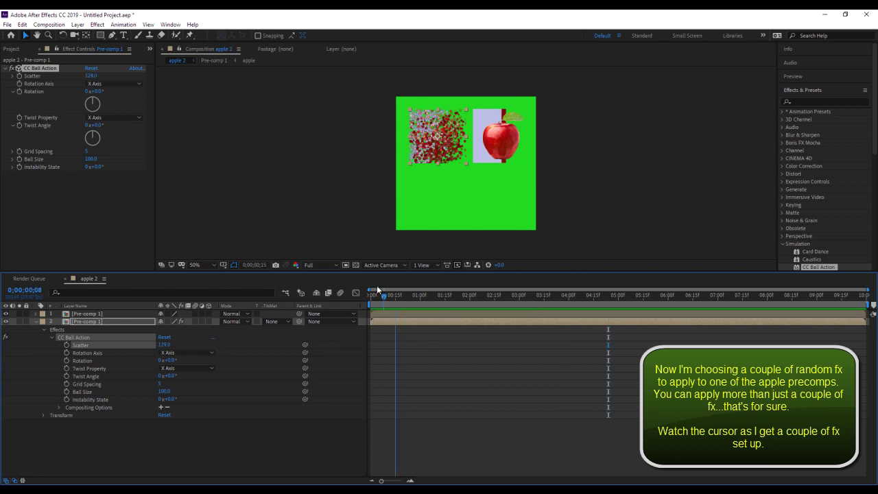
click(66, 345)
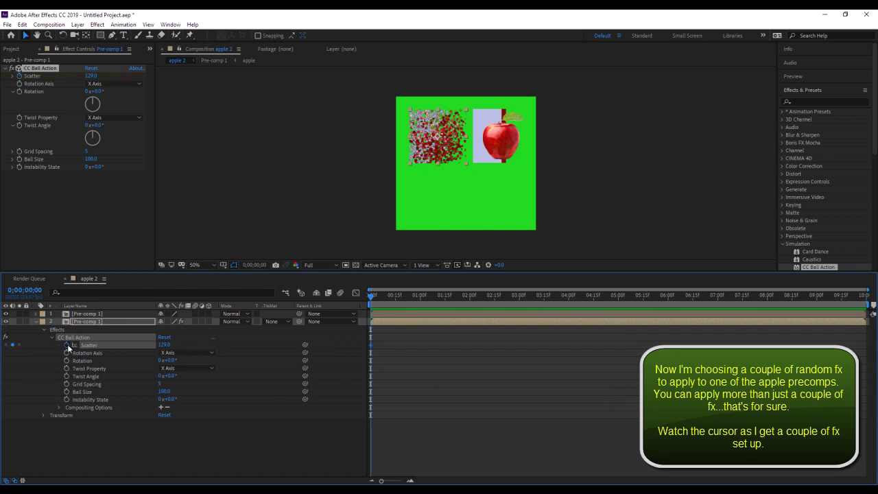
drag(371, 294, 670, 295)
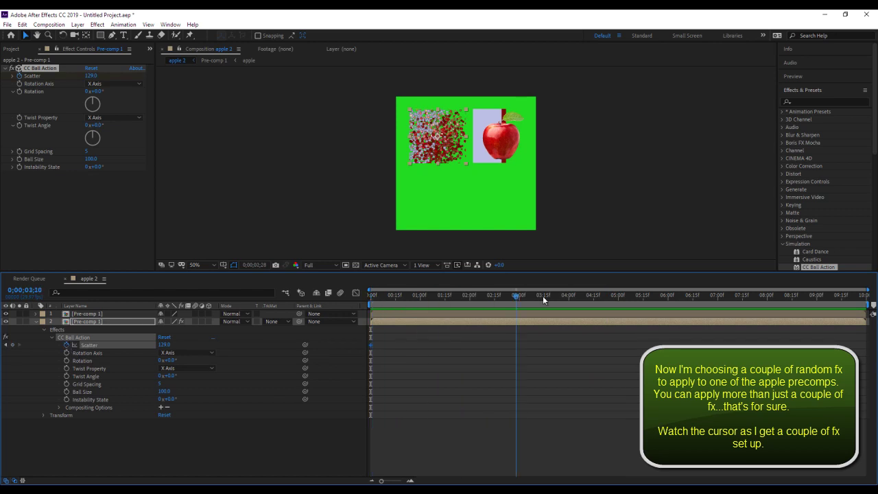
mouse_move(163, 345)
mouse_down()
mouse_move(187, 343)
mouse_move(113, 347)
mouse_up()
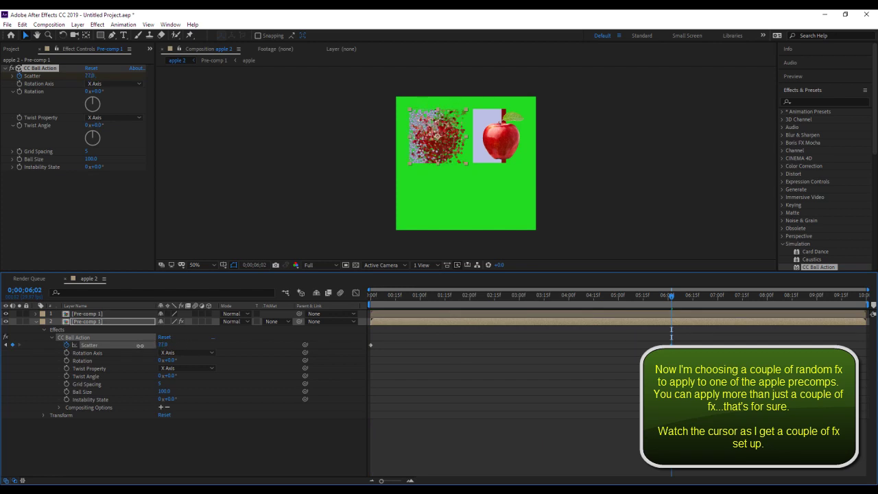
drag(113, 347, 105, 347)
mouse_move(673, 299)
mouse_down()
mouse_move(508, 299)
mouse_move(672, 315)
mouse_up()
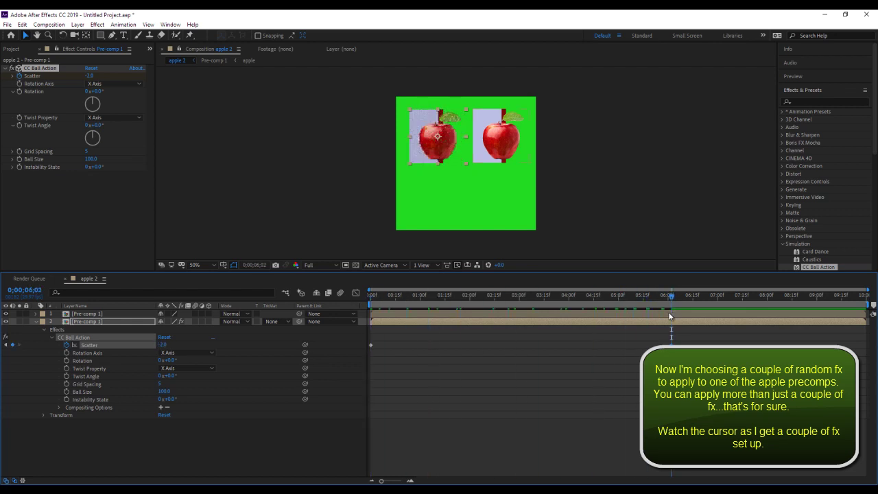
click(43, 328)
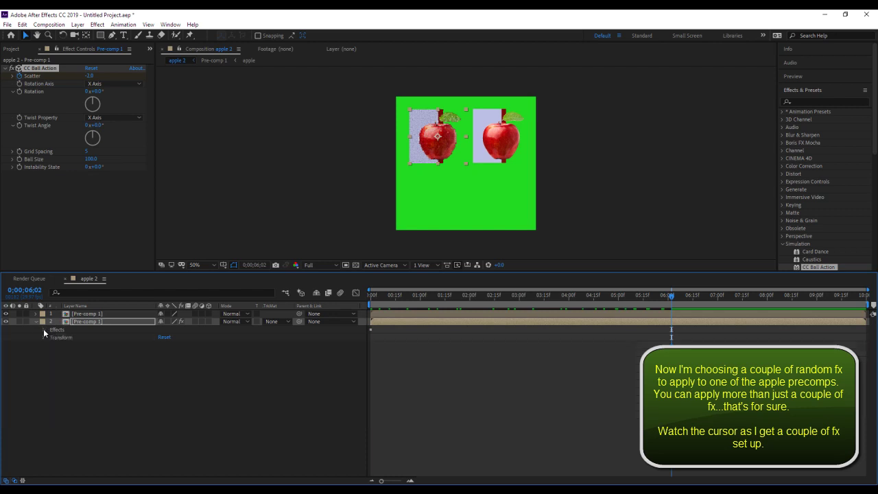
Search 'burn' and apply CC Burn Film to the left apple.
click(803, 102)
text(burn)
drag(816, 119, 428, 147)
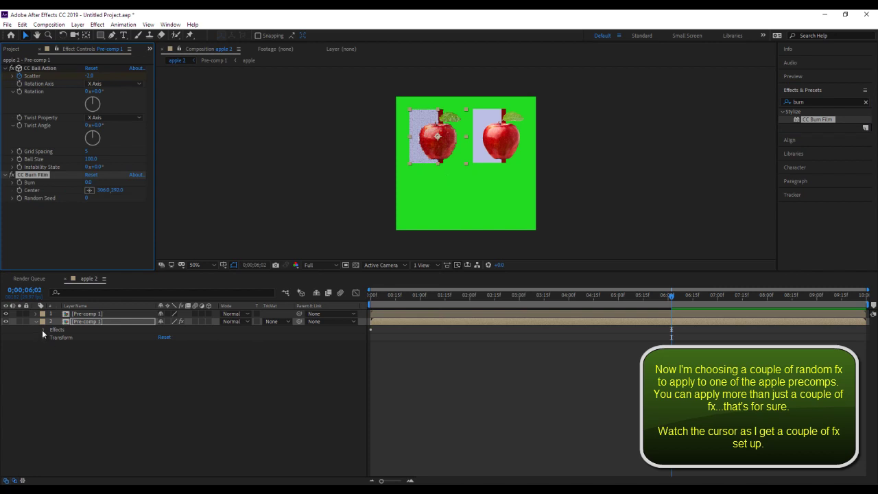
click(5, 68)
Keyframe CC Burn Film's Burn amount, raising it to 87 at 0:00:02:19.
click(19, 83)
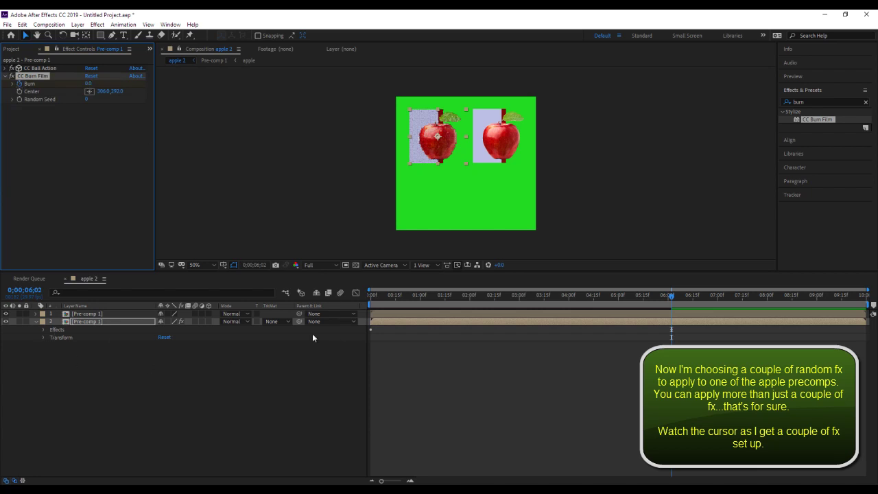
drag(672, 296, 366, 319)
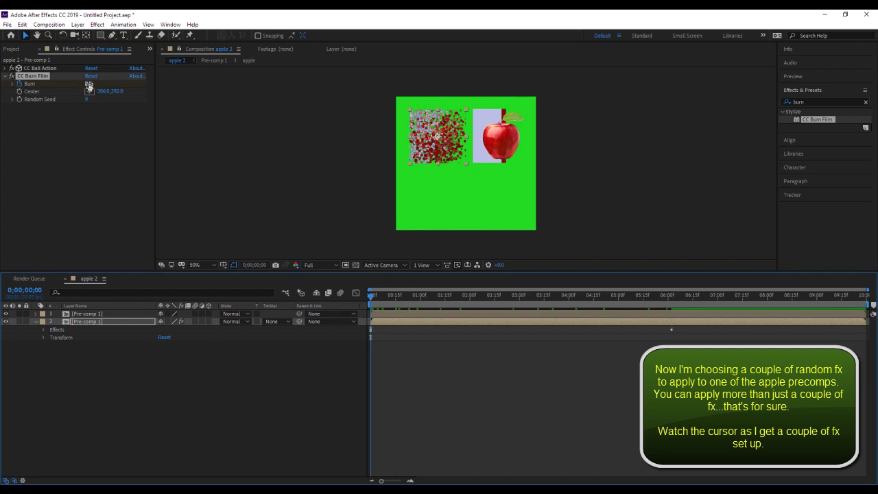
drag(371, 295, 671, 305)
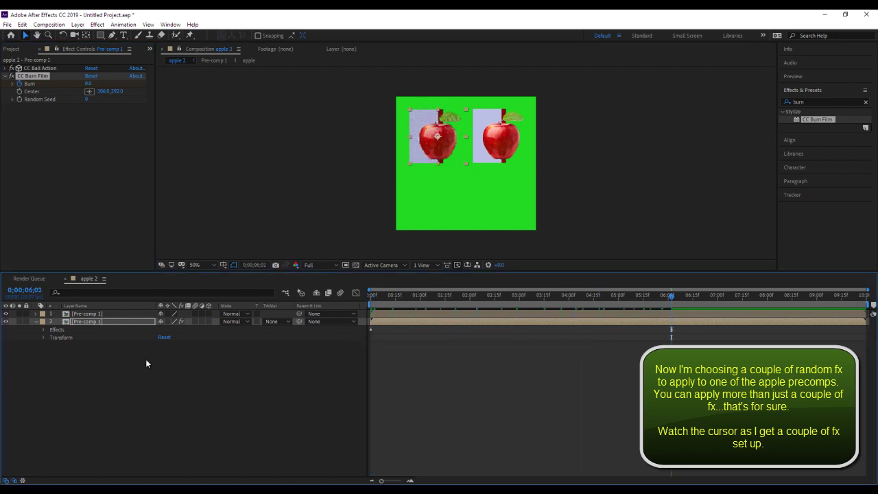
mouse_move(88, 83)
mouse_down()
mouse_move(128, 85)
mouse_move(121, 85)
mouse_up()
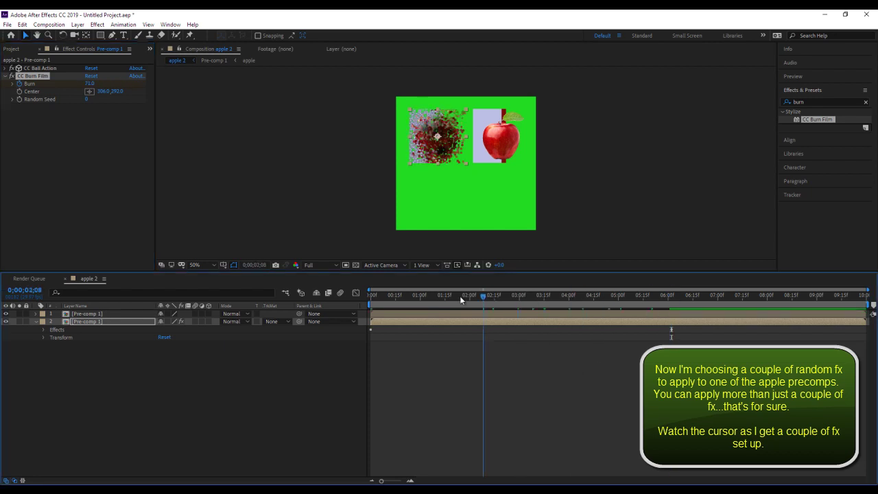
mouse_move(594, 291)
mouse_down()
mouse_move(684, 295)
mouse_move(670, 295)
mouse_up()
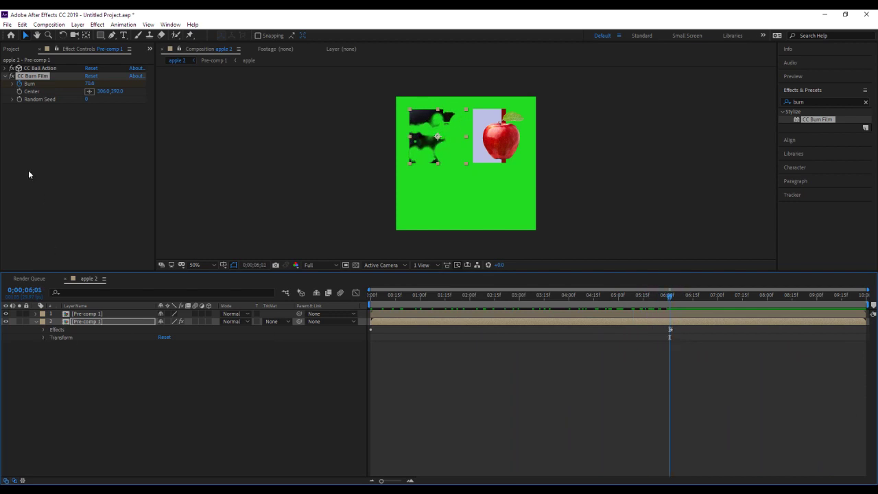
click(7, 76)
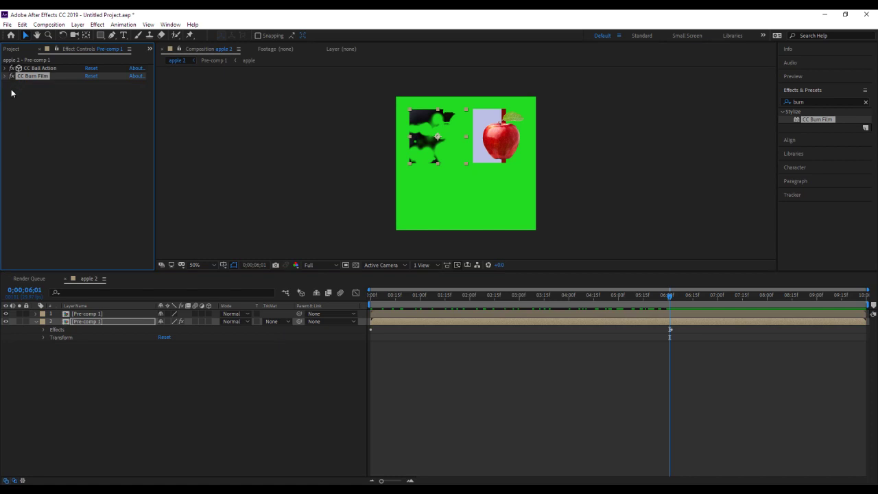
click(24, 97)
click(36, 321)
click(37, 321)
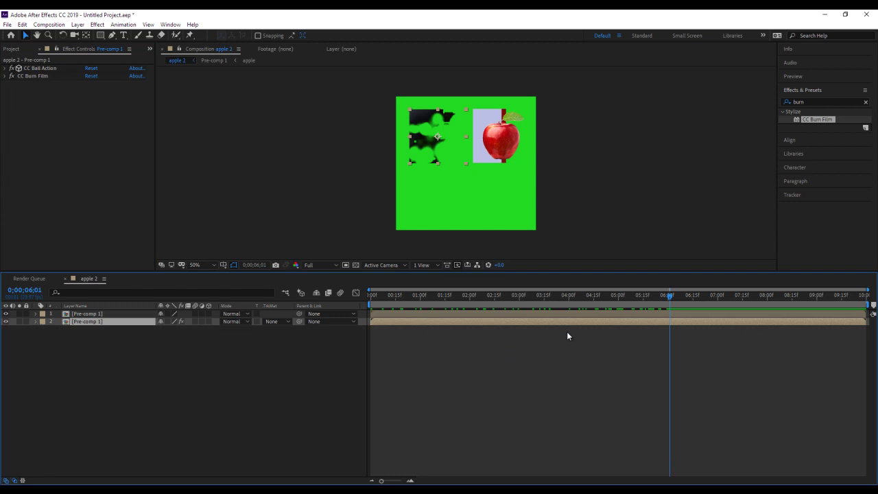
key(Home)
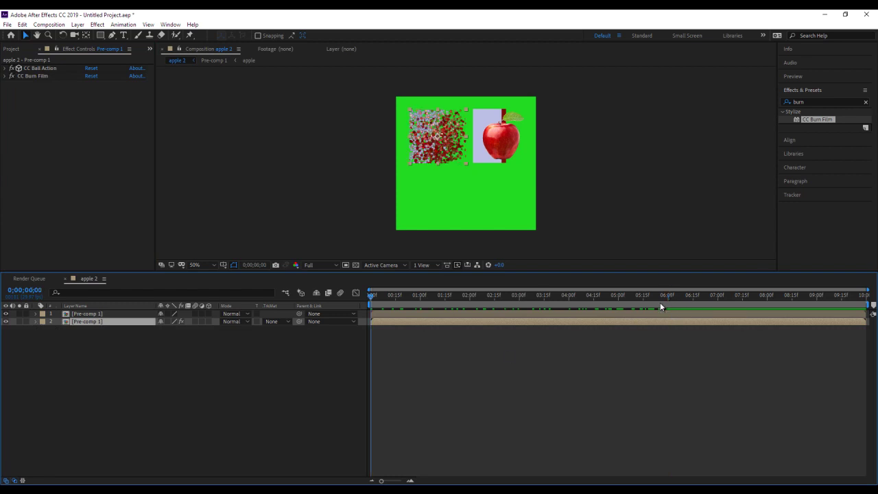
key(space)
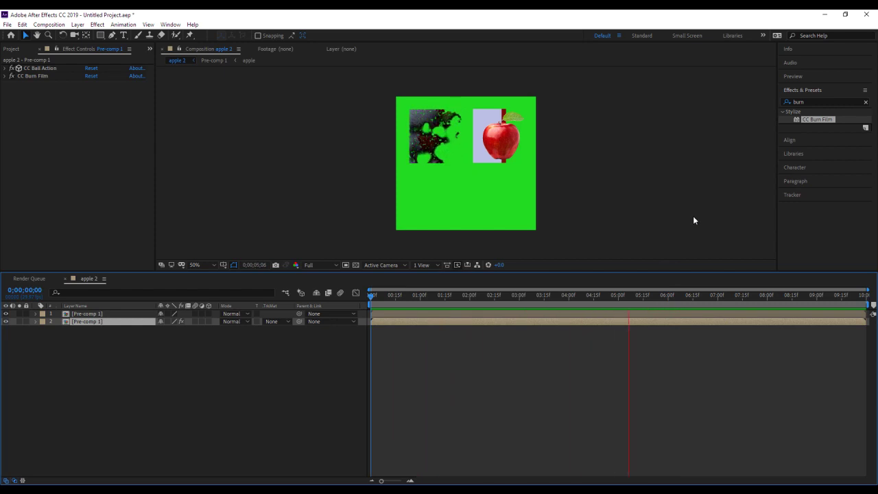
key(space)
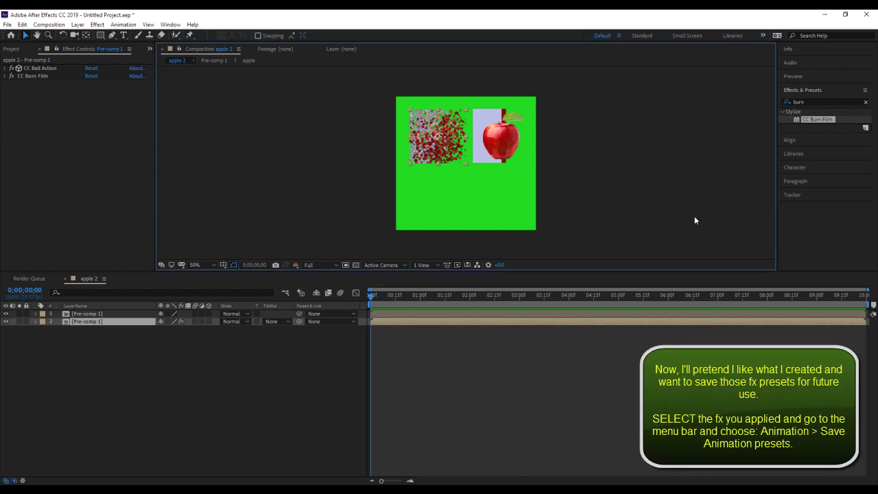
click(33, 76)
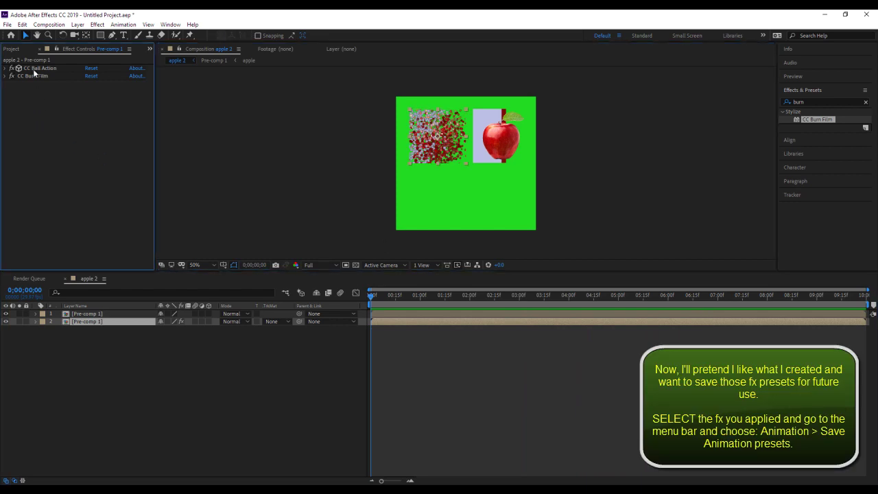
Select both CC Ball Action and CC Burn Film and choose Animation > Save Animation Preset.
click(40, 68)
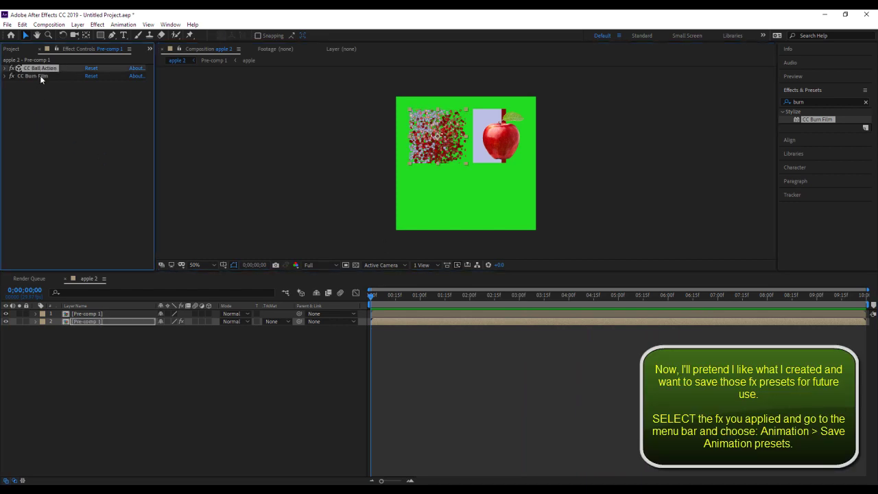
shift+click(30, 75)
shift+click(30, 76)
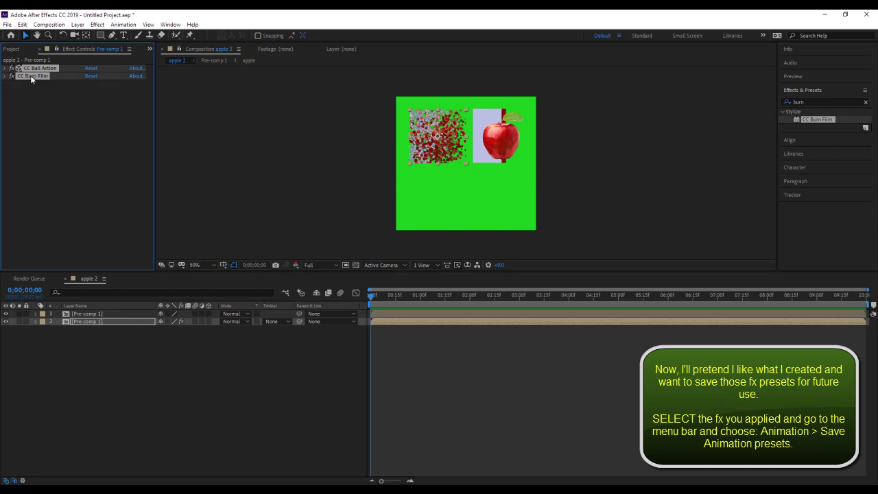
click(113, 25)
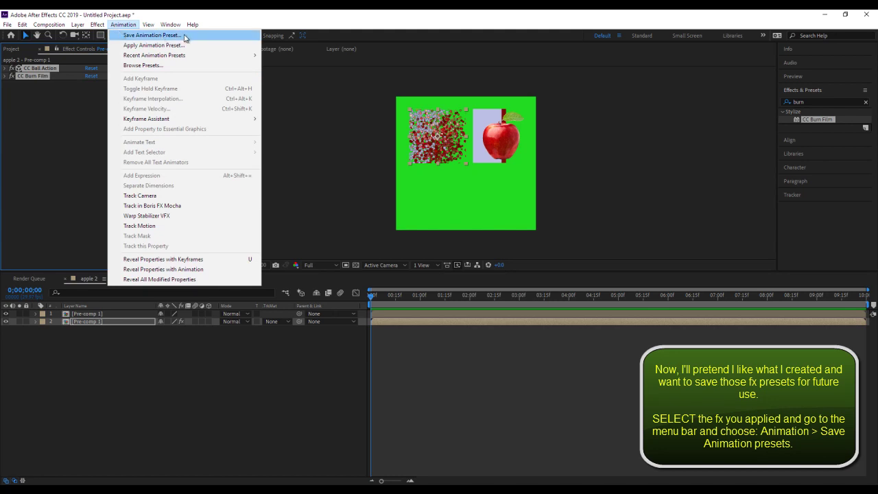
click(185, 37)
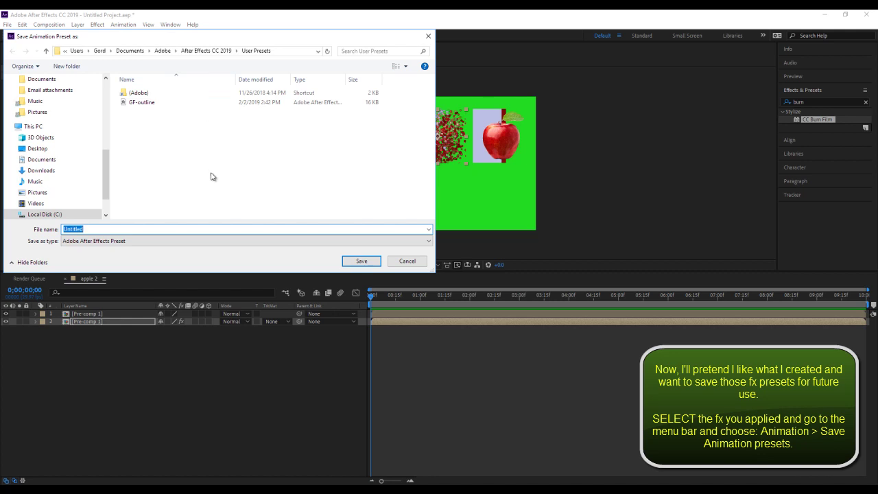
Name the animation preset aaa_fancy_PaNTS and save it to User Presets.
text(aaa_fancy)
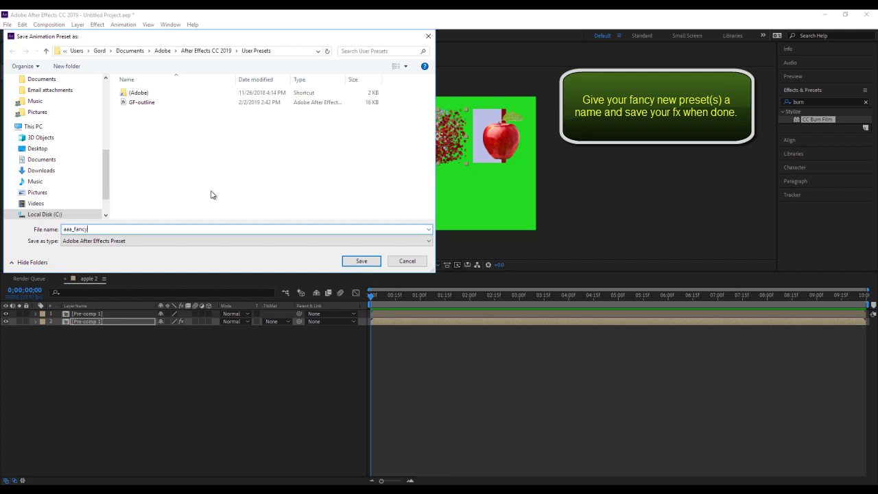
text(TS)
click(362, 262)
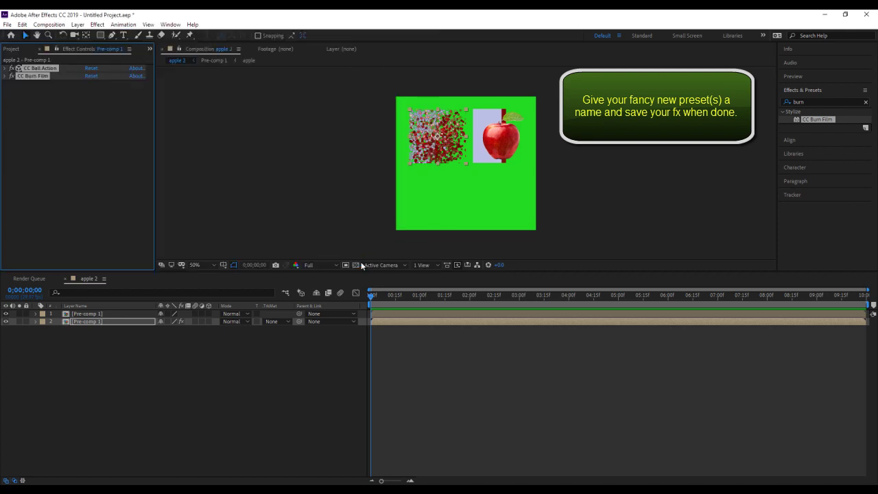
Select the right apple's Pre-comp 1 layer and clear the old burn search in Effects & Presets.
click(334, 192)
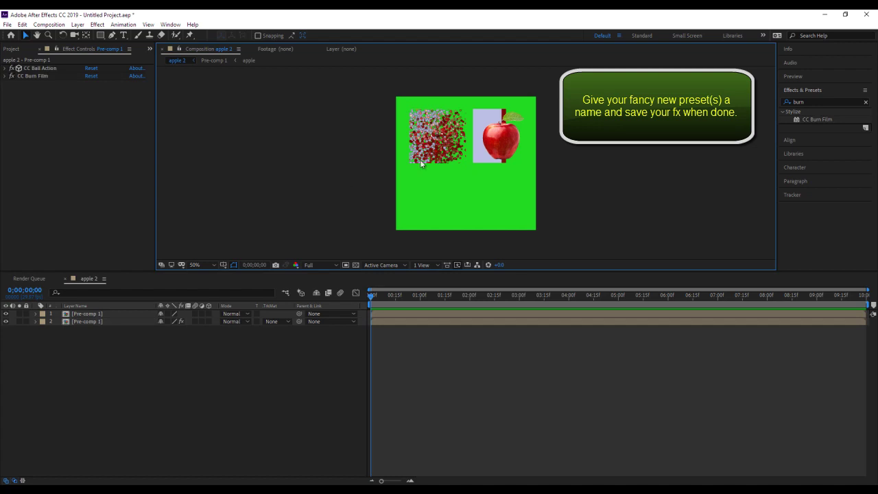
click(485, 153)
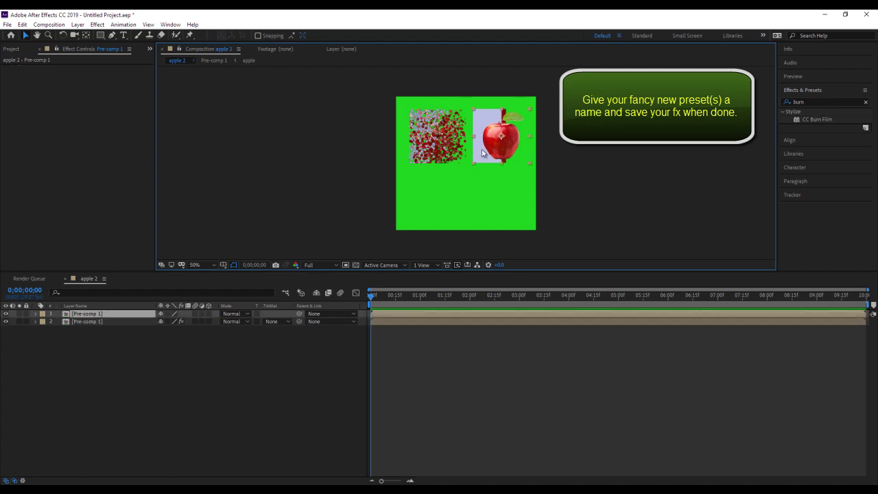
double_click(804, 102)
key(BackSpace)
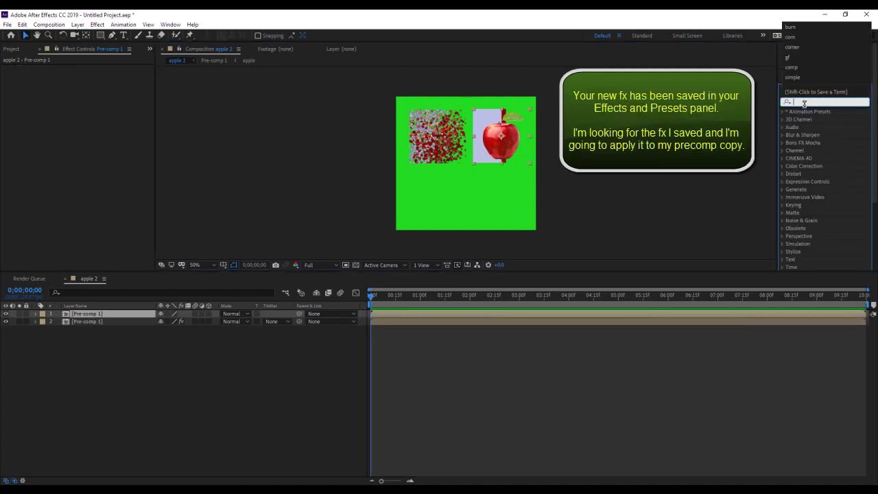
Search Effects & Presets for AA and drag aaa_fancy_PaNTS onto the right apple.
text(AA)
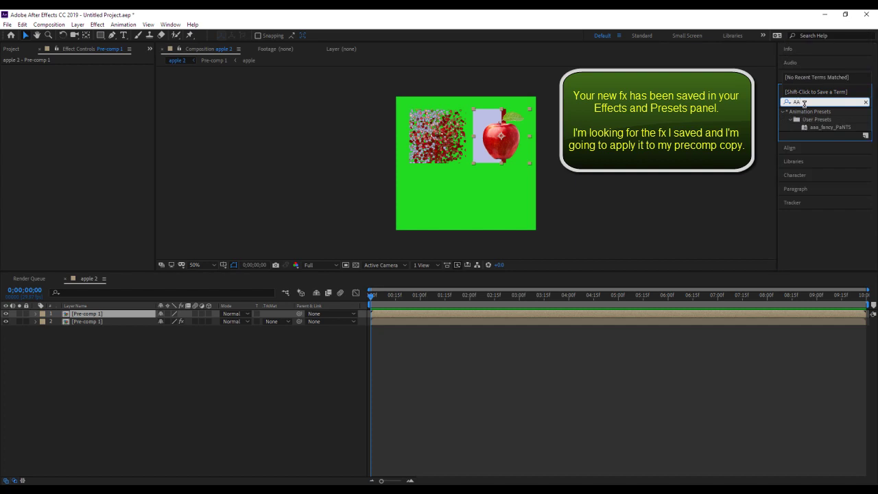
click(832, 127)
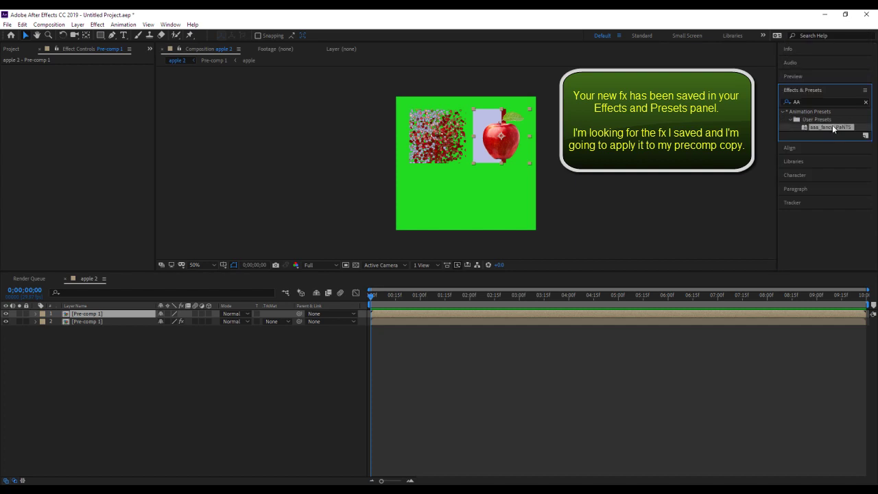
drag(831, 127, 517, 140)
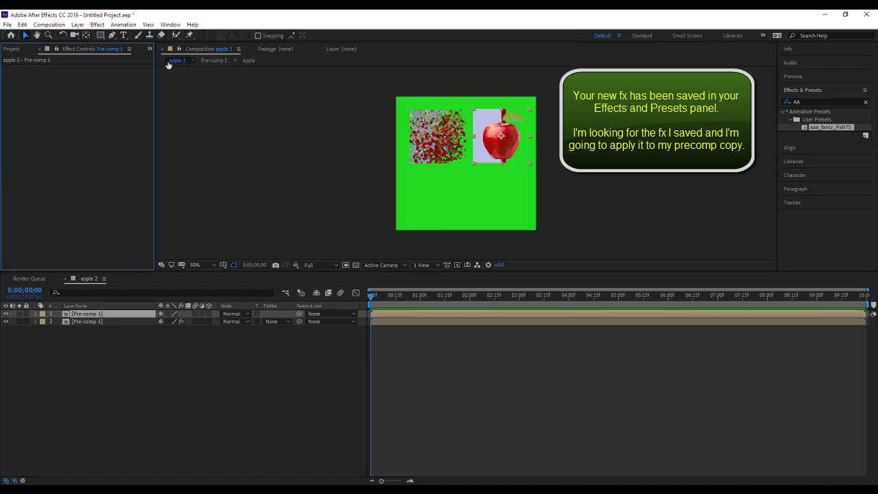
Apply aaa_fancy_PaNTS to the reselected right apple layer and preview both apples burning.
click(87, 321)
click(506, 148)
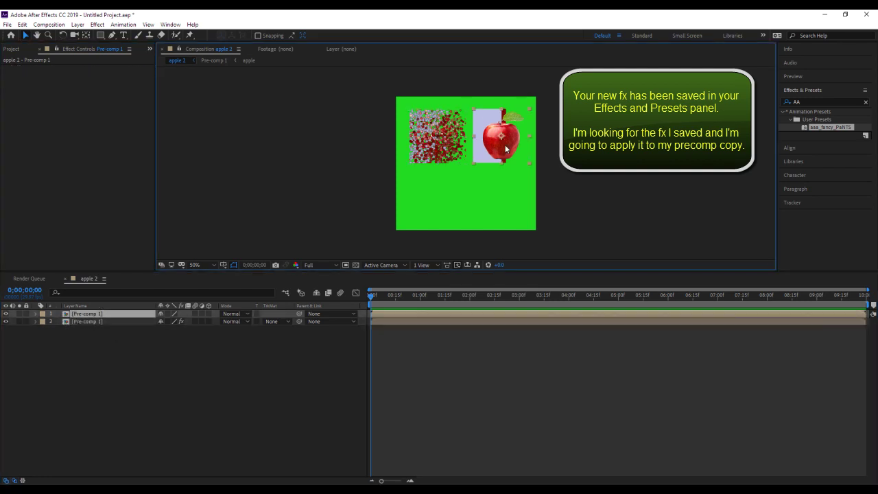
drag(827, 130, 502, 147)
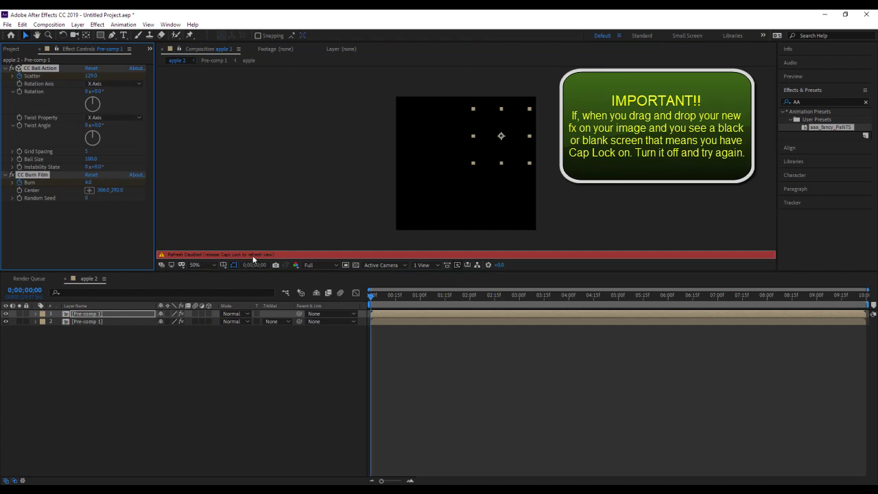
key(Caps_Lock)
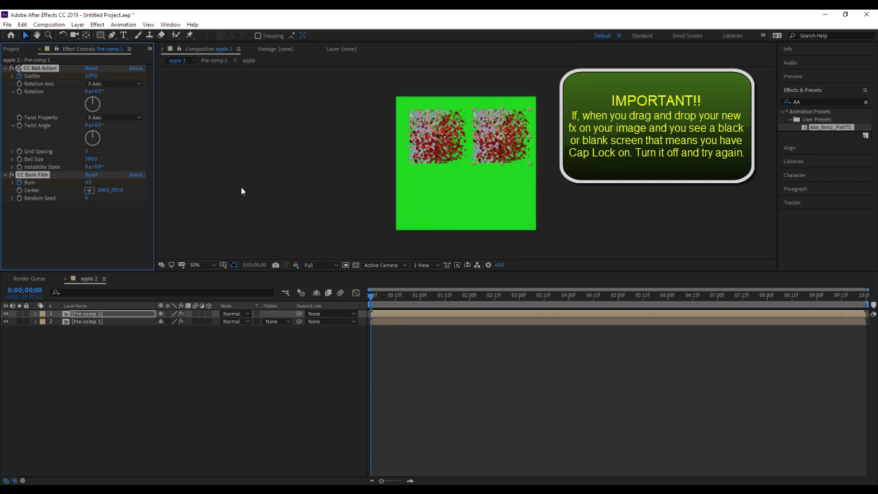
key(space)
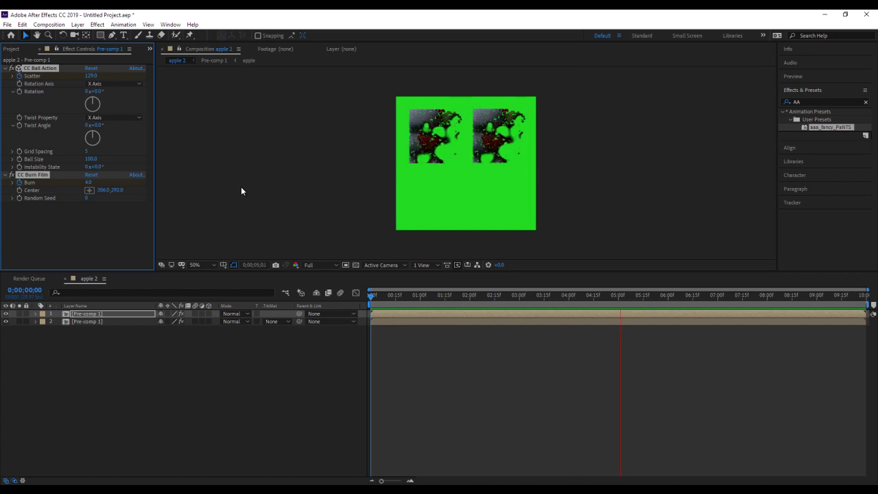
Scale the right apple up from its bottom-left corner to cover the green comp, then preview.
click(241, 191)
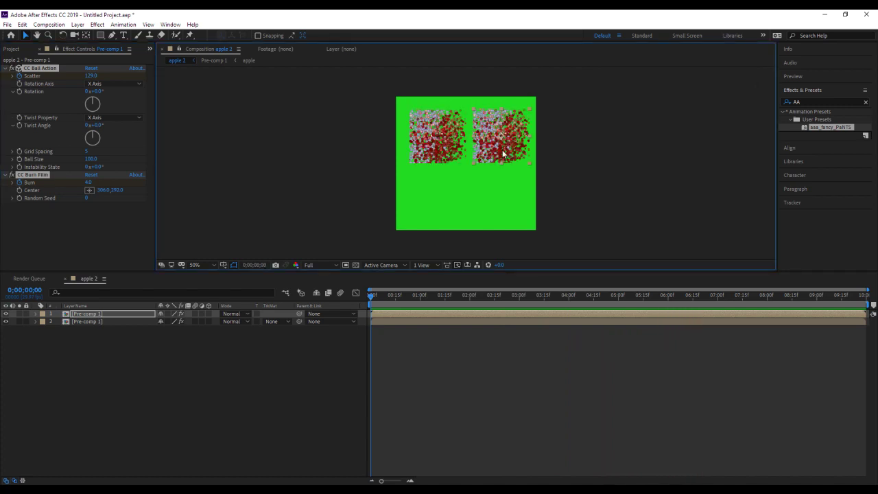
drag(474, 164, 405, 217)
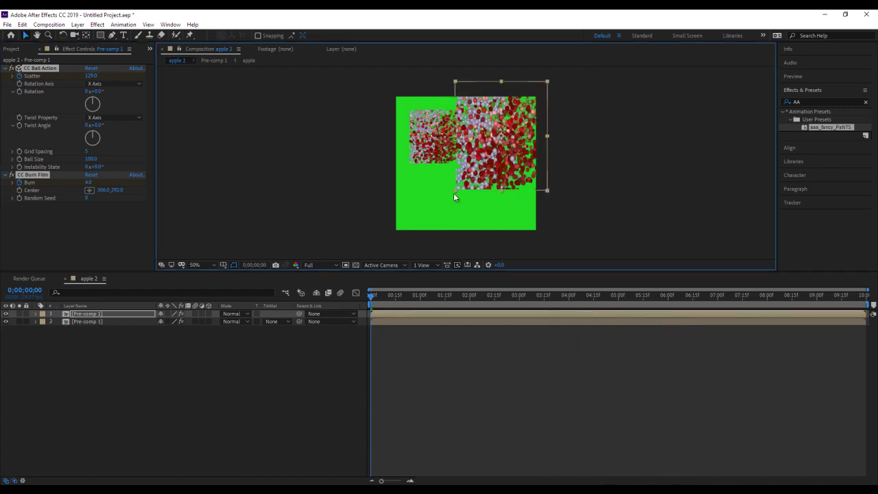
key(space)
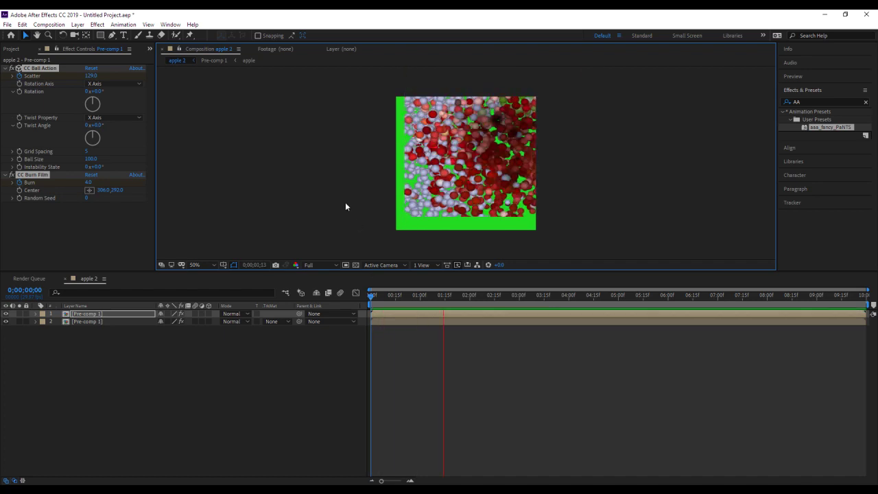